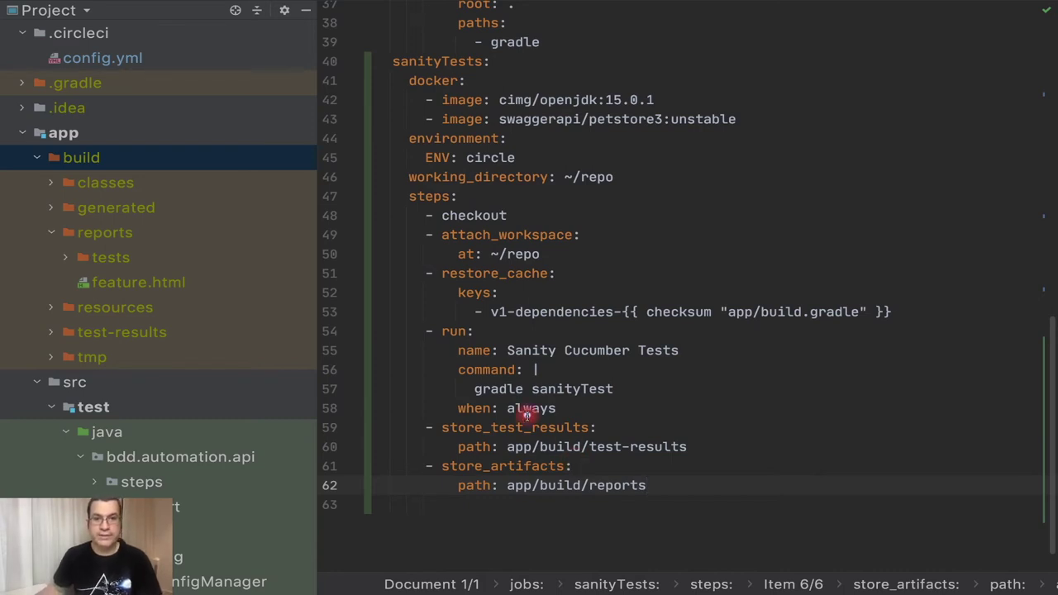
- Switch to the terminal, check the repository status with gst and stage all changes with gaa
{"action": "scroll", "coordinate": [537, 358], "scroll_direction": "up", "scroll_amount": 3}
{"action": "scroll", "coordinate": [538, 356], "scroll_direction": "down", "scroll_amount": 3}
{"action": "scroll", "coordinate": [574, 362], "scroll_direction": "down", "scroll_amount": 1}
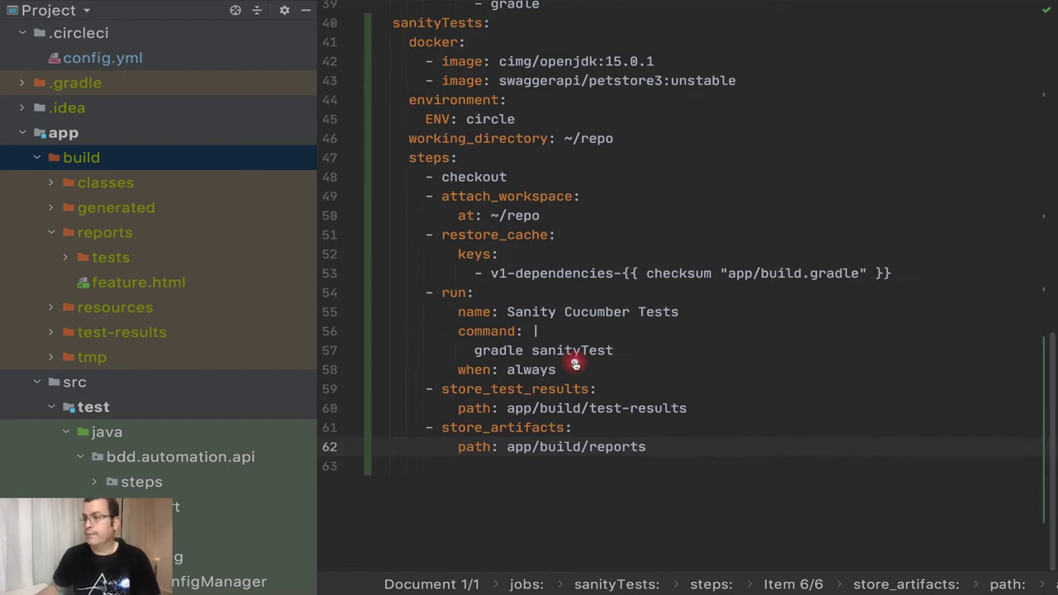
{"action": "key", "text": "ctrl+Left"}
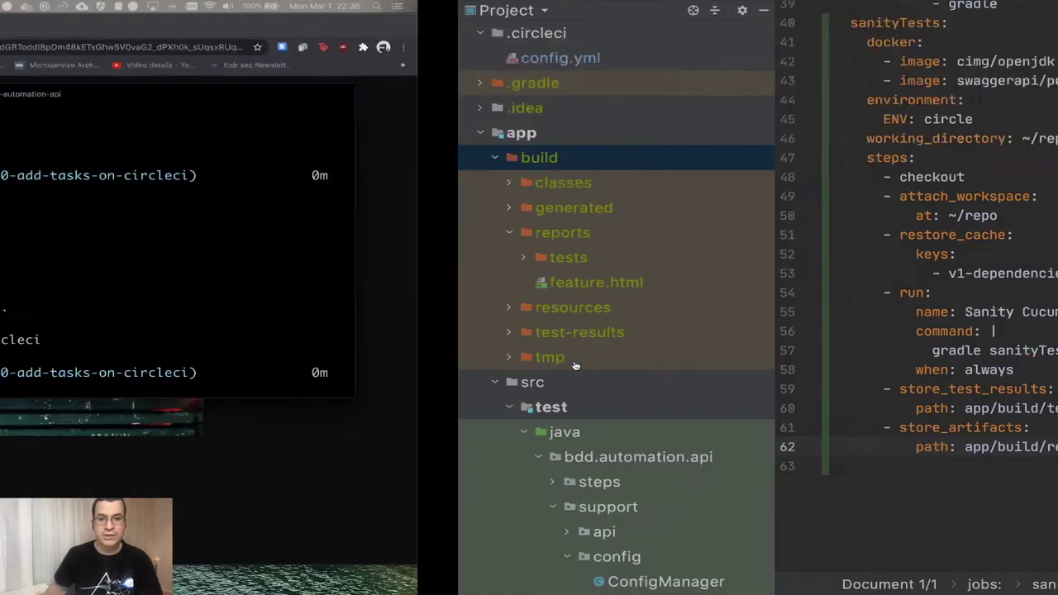
{"action": "type", "text": "gst"}
{"action": "key", "text": "Return"}
{"action": "type", "text": "gaa"}
{"action": "key", "text": "Return"}
- Commit the staged changes using gcmsg with the message "Create circle ci sanity job" and force-push the branch with ggpushf
{"action": "type", "text": "gcm"}
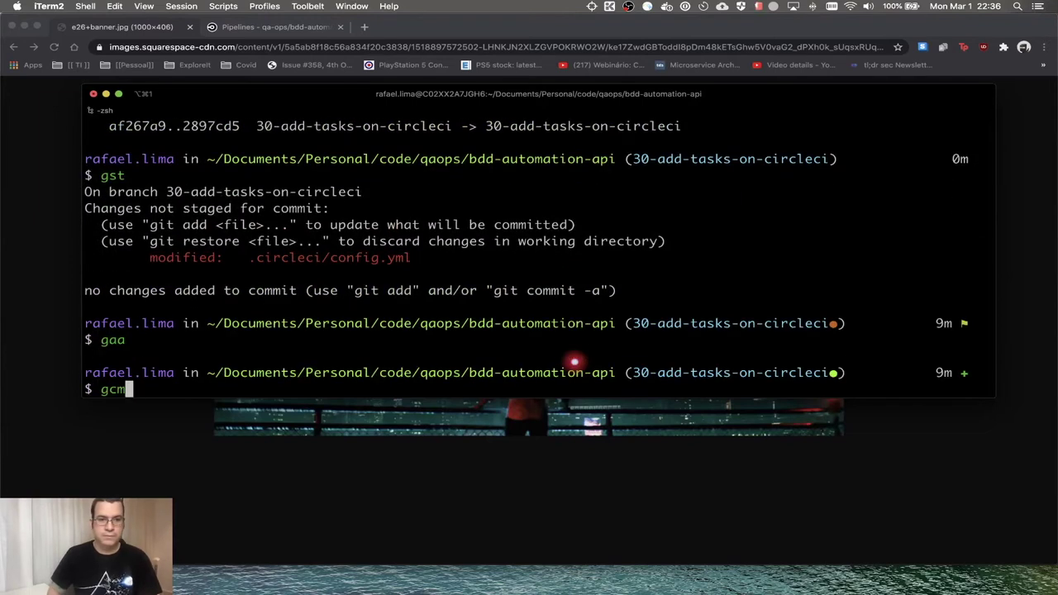
{"action": "type", "text": "sg \"Update circle"}
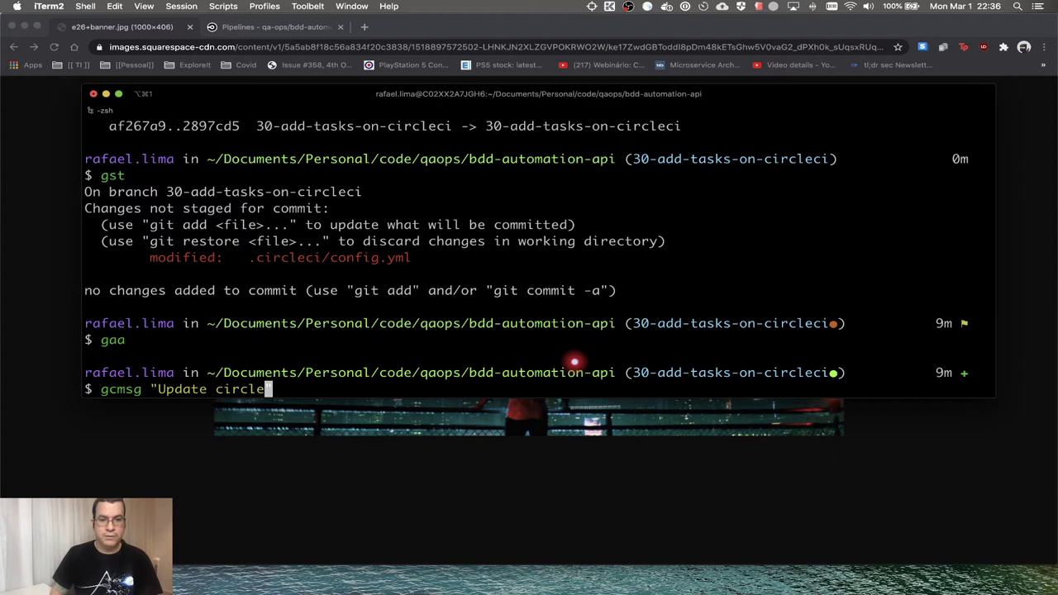
{"action": "type", "text": "ci conf"}
{"action": "key", "text": "BackSpace"}
{"action": "key", "text": "BackSpace"}
{"action": "key", "text": "BackSpace"}
{"action": "key", "text": "BackSpace"}
{"action": "key", "text": "BackSpace"}
{"action": "key", "text": "BackSpace"}
{"action": "key", "text": "BackSpace"}
{"action": "key", "text": "BackSpace"}
{"action": "key", "text": "BackSpace"}
{"action": "key", "text": "BackSpace"}
{"action": "key", "text": "BackSpace"}
{"action": "key", "text": "BackSpace"}
{"action": "key", "text": "BackSpace"}
{"action": "key", "text": "BackSpace"}
{"action": "key", "text": "BackSpace"}
{"action": "key", "text": "BackSpace"}
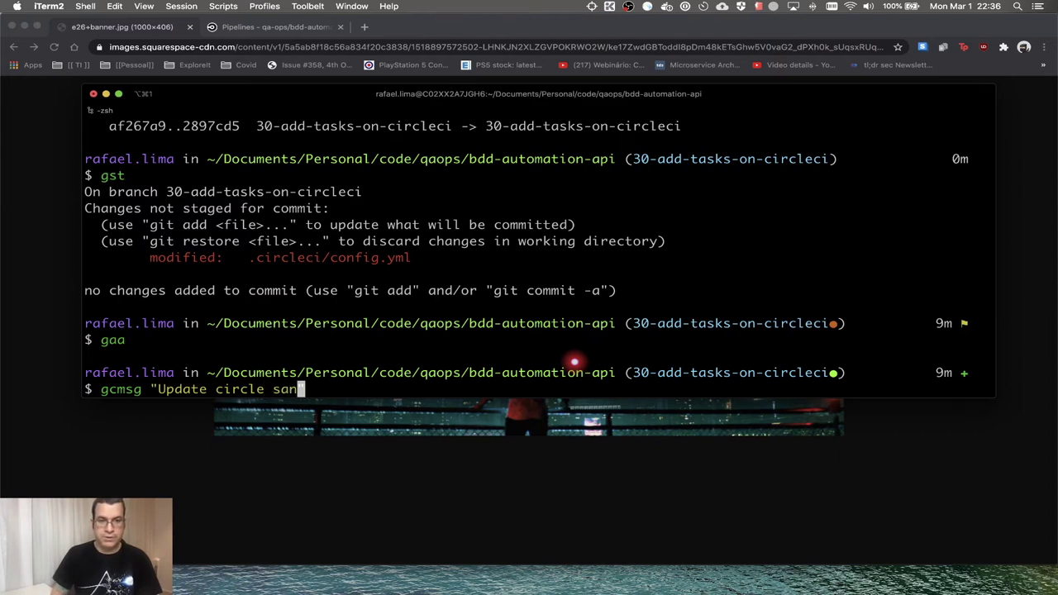
{"action": "key", "text": "BackSpace"}
{"action": "key", "text": "BackSpace"}
{"action": "key", "text": "BackSpace"}
{"action": "key", "text": "BackSpace"}
{"action": "type", "text": "Create cir"}
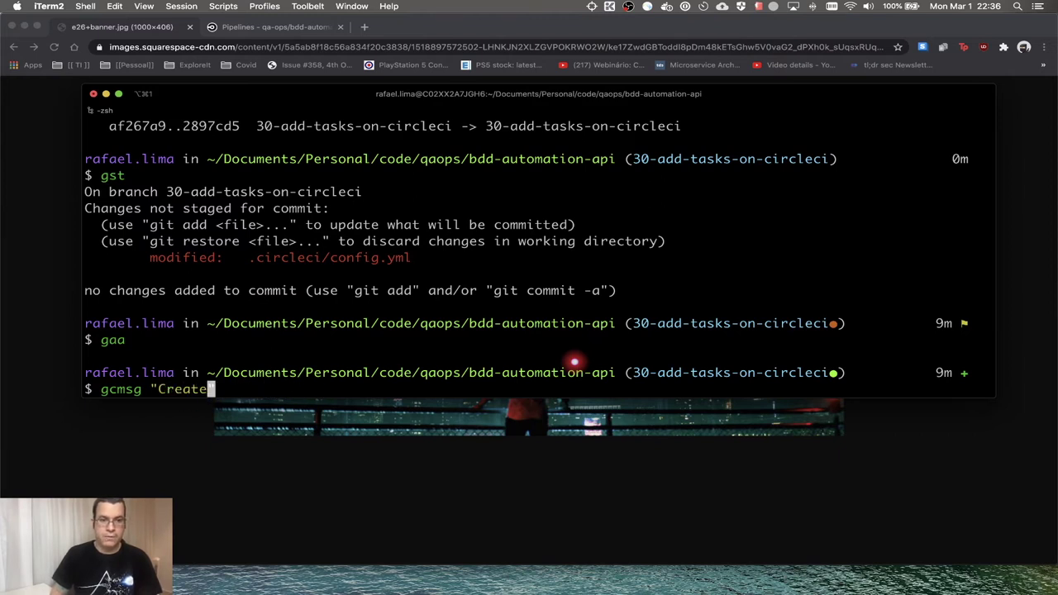
{"action": "type", "text": "cle ci "}
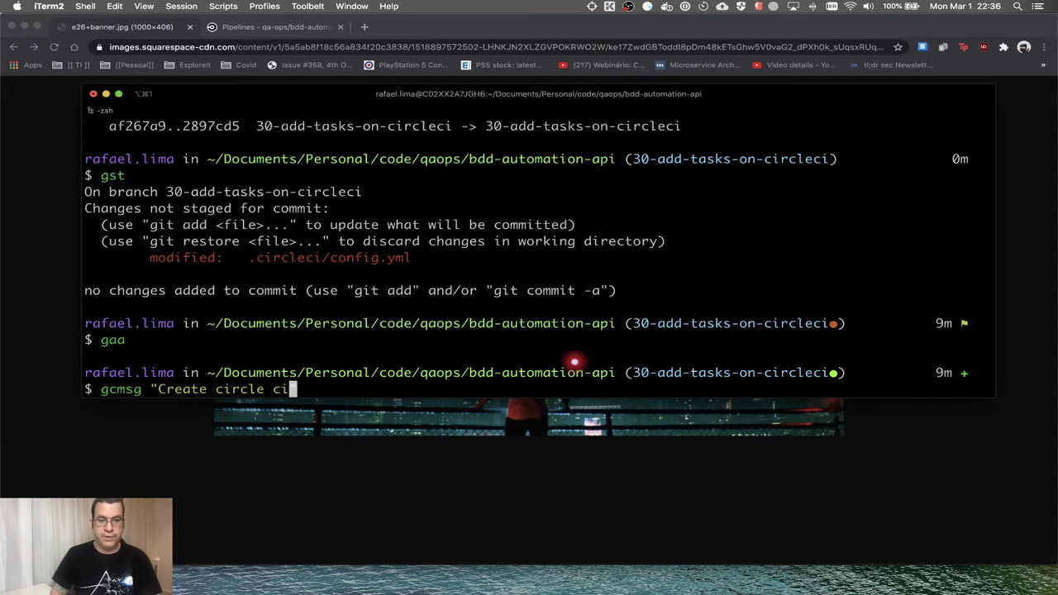
{"action": "type", "text": "sanity job\""}
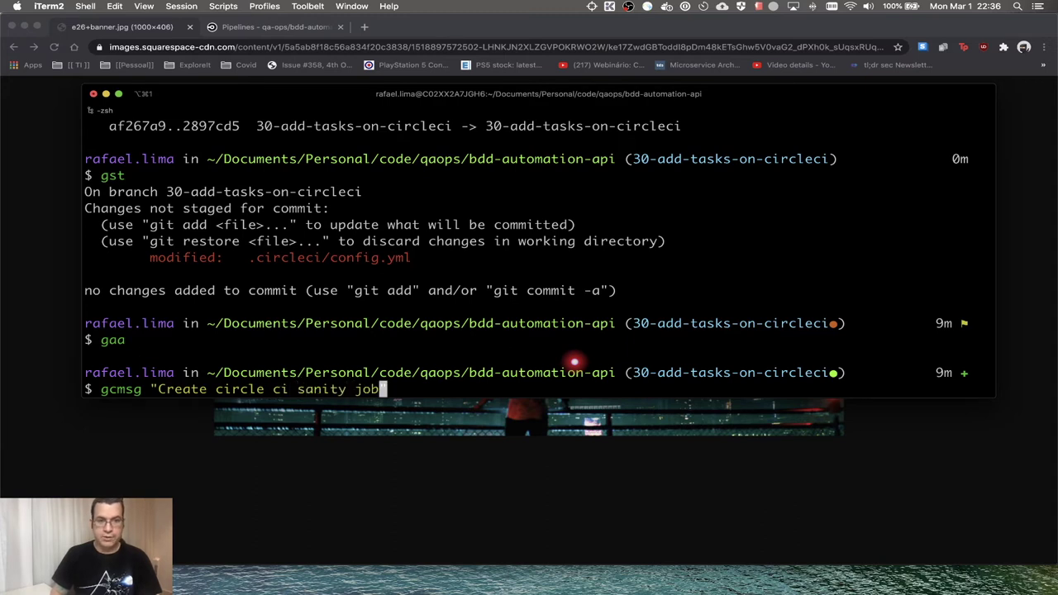
{"action": "key", "text": "Return"}
{"action": "type", "text": "ggpushf"}
{"action": "key", "text": "Return"}
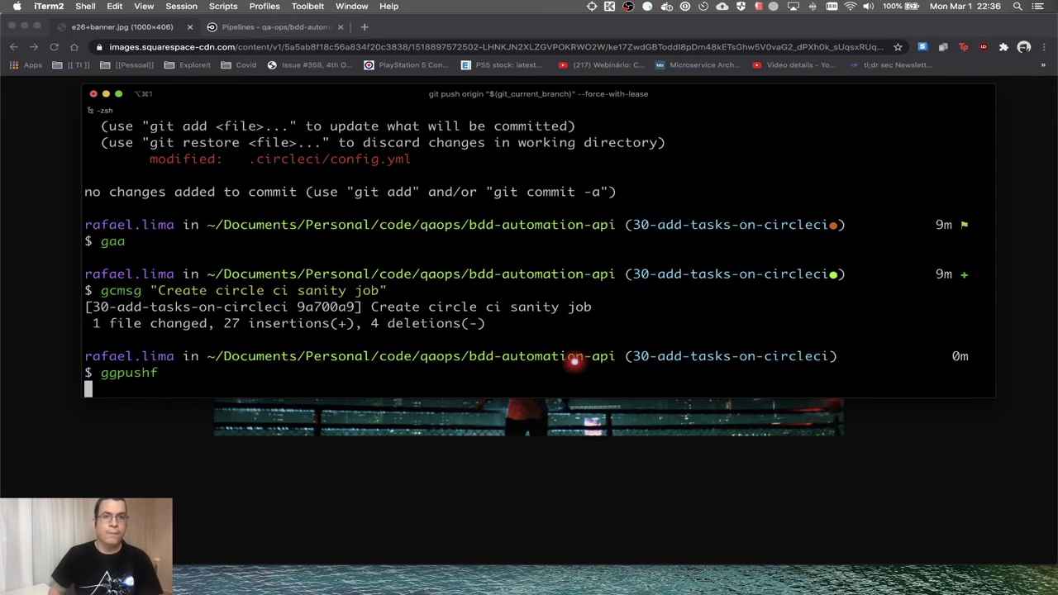
- Switch to the CircleCI pipelines page in Chrome and open the build job of the newest bdd-automation-api pipeline
{"action": "left_click", "coordinate": [280, 32]}
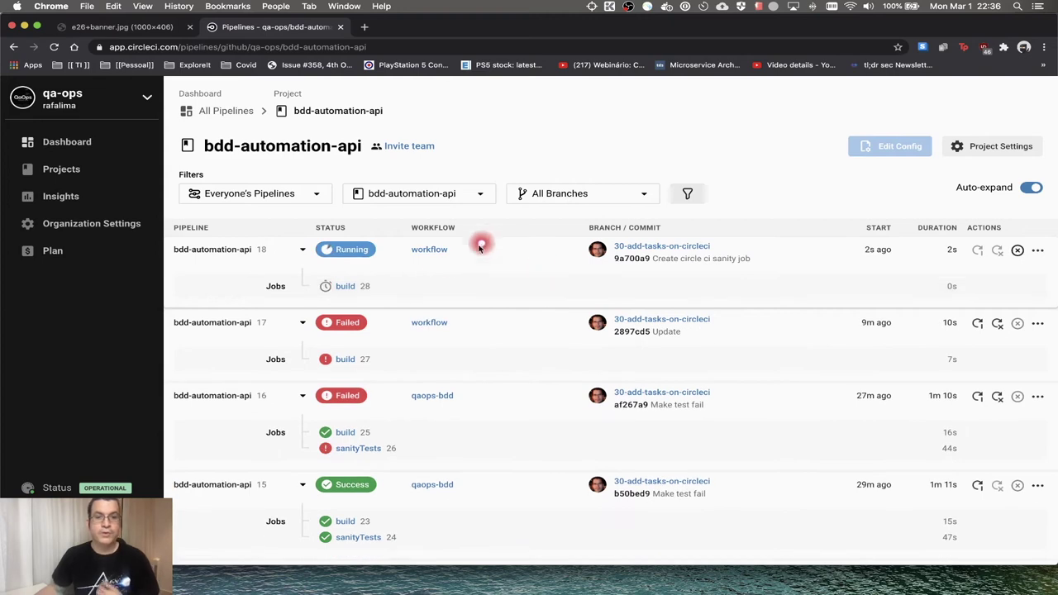
{"action": "left_click", "coordinate": [347, 286]}
{"action": "scroll", "coordinate": [571, 269], "scroll_direction": "down", "scroll_amount": 3}
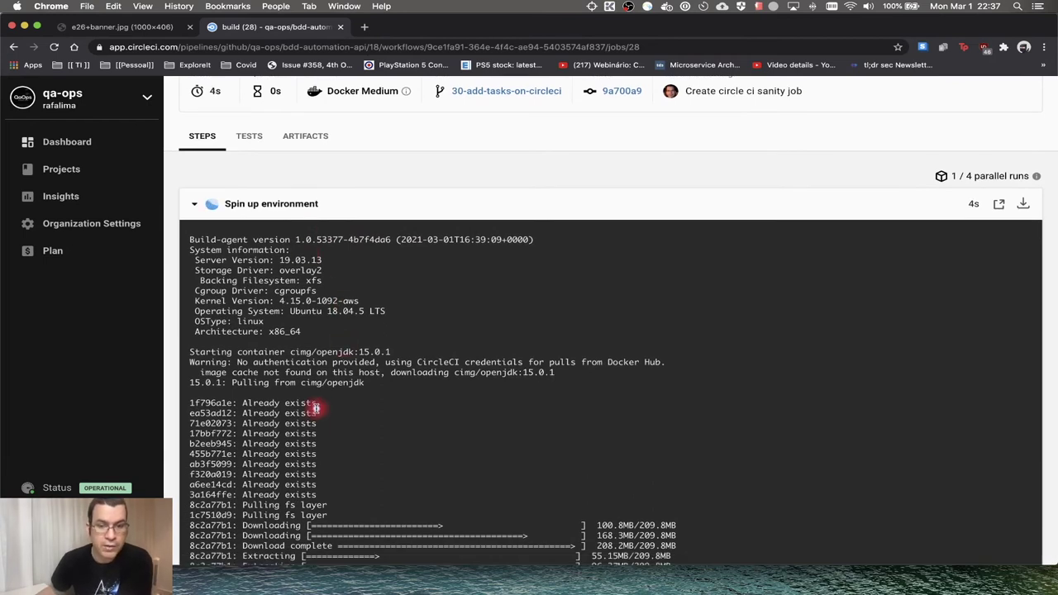
{"action": "scroll", "coordinate": [206, 363], "scroll_direction": "down", "scroll_amount": 1}
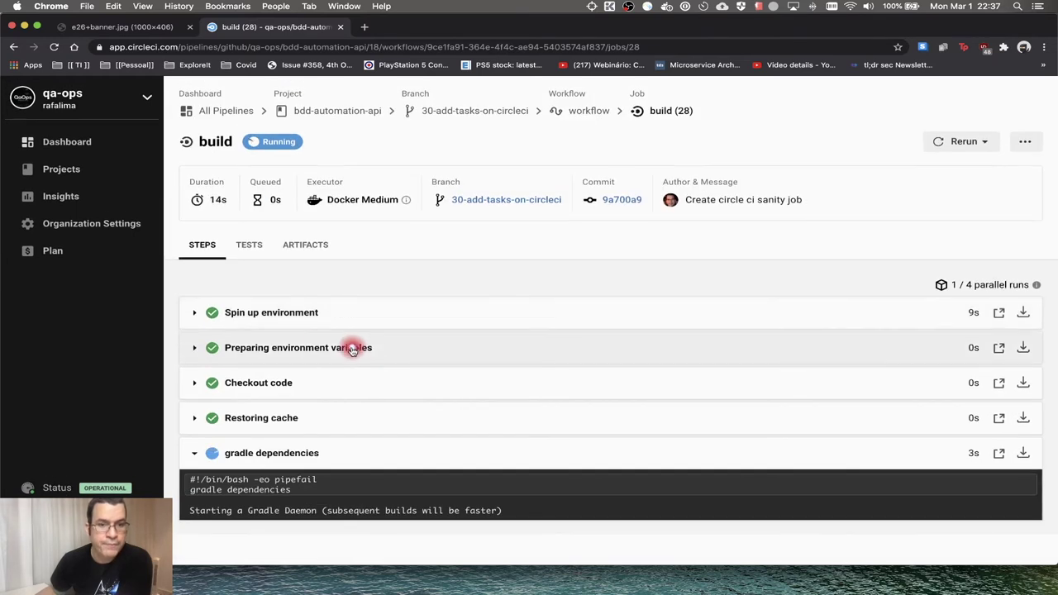
- Examine the output of the build job's Preparing environment variables, Checkout code and Restoring cache steps, collapsing each after viewing
{"action": "left_click", "coordinate": [278, 356]}
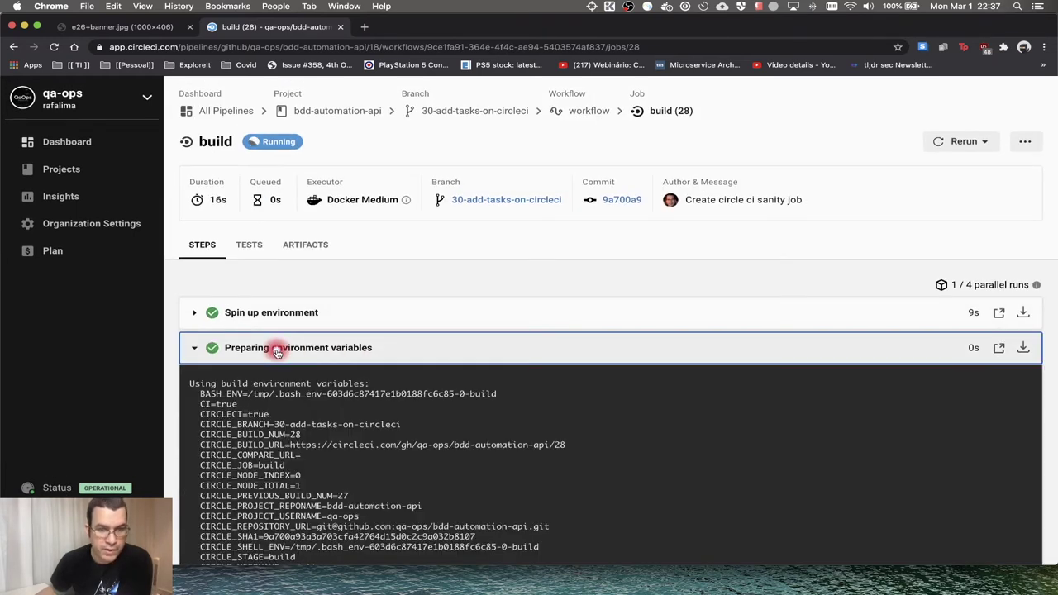
{"action": "left_click", "coordinate": [278, 350]}
{"action": "left_click", "coordinate": [302, 384]}
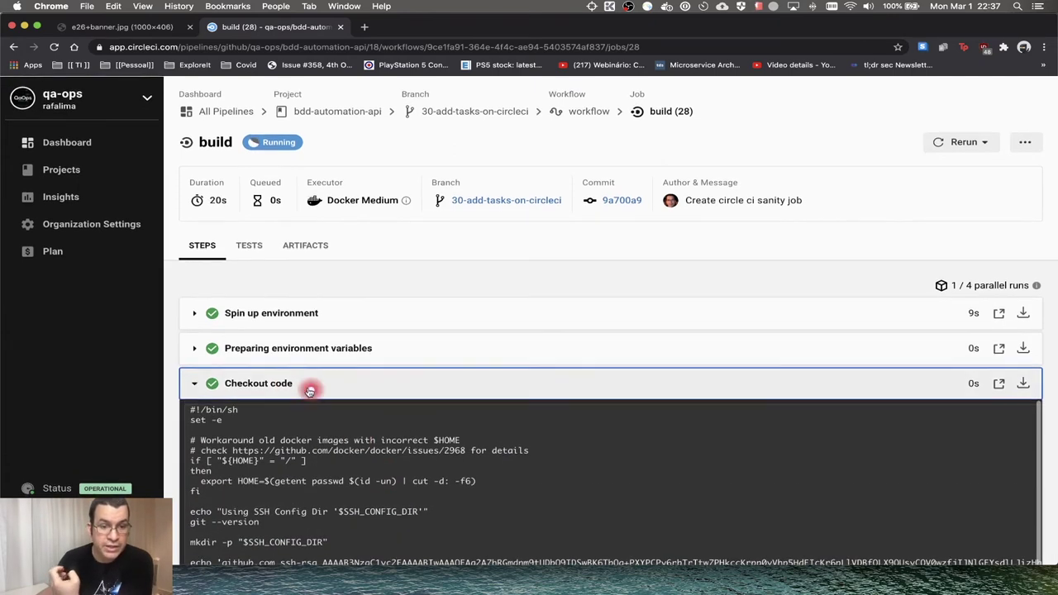
{"action": "left_click", "coordinate": [267, 383]}
{"action": "left_click", "coordinate": [296, 413]}
{"action": "scroll", "coordinate": [366, 378], "scroll_direction": "down", "scroll_amount": 3}
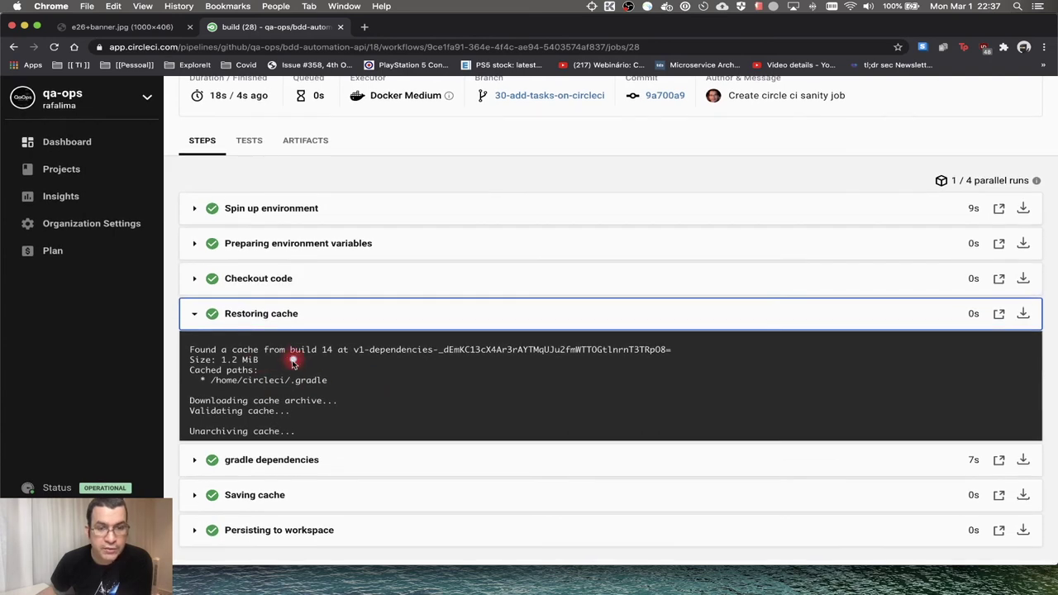
{"action": "left_click", "coordinate": [283, 313]}
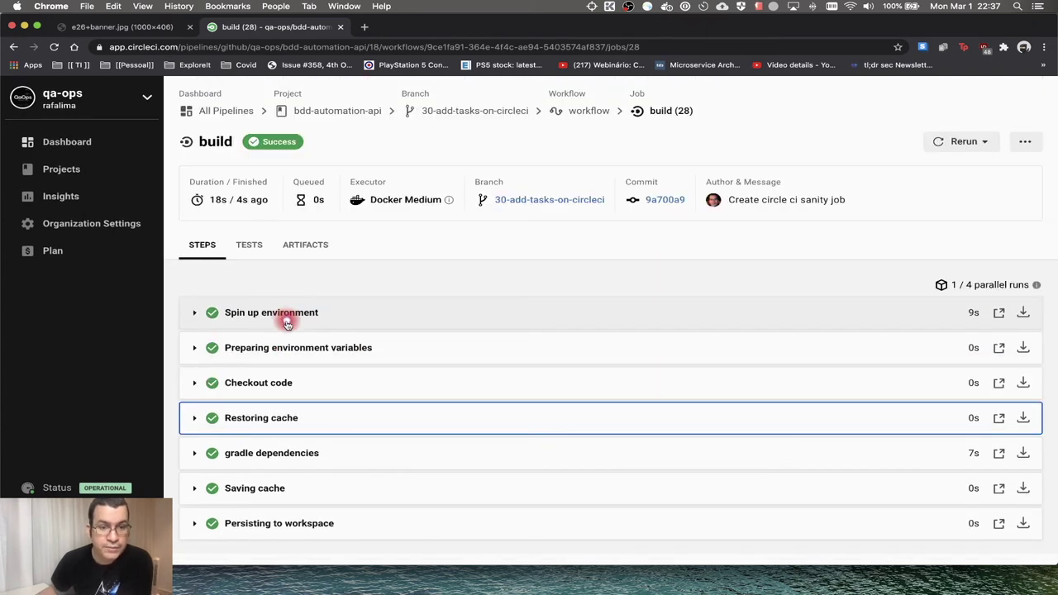
- Examine the output of the gradle dependencies, Saving cache and Persisting to workspace steps, then return to the bdd-automation-api pipelines list
{"action": "left_click", "coordinate": [285, 444]}
{"action": "scroll", "coordinate": [342, 394], "scroll_direction": "down", "scroll_amount": 3}
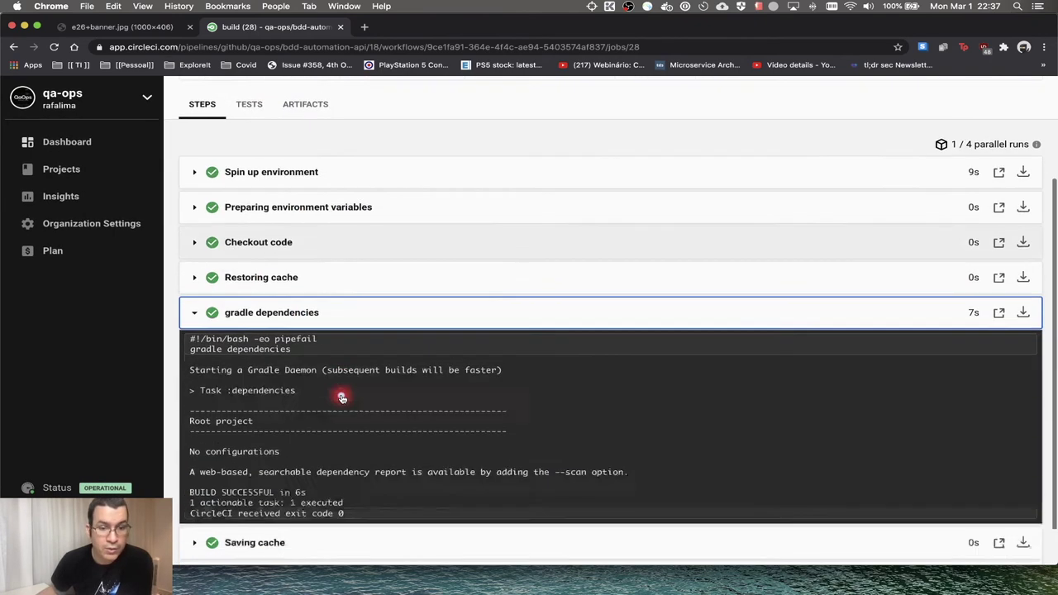
{"action": "scroll", "coordinate": [341, 394], "scroll_direction": "down", "scroll_amount": 1}
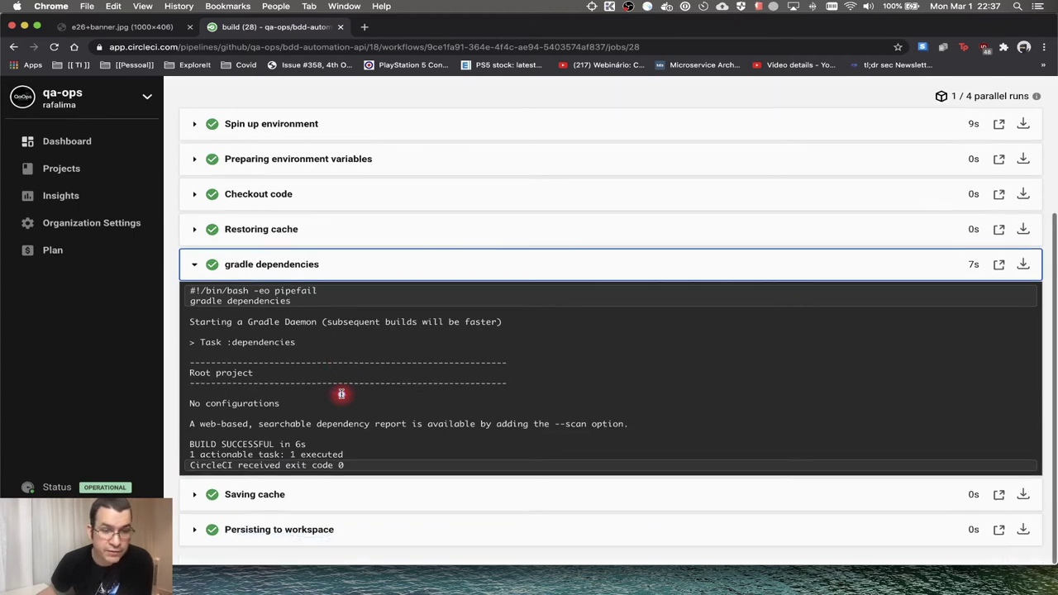
{"action": "left_click", "coordinate": [303, 496]}
{"action": "scroll", "coordinate": [393, 371], "scroll_direction": "down", "scroll_amount": 1}
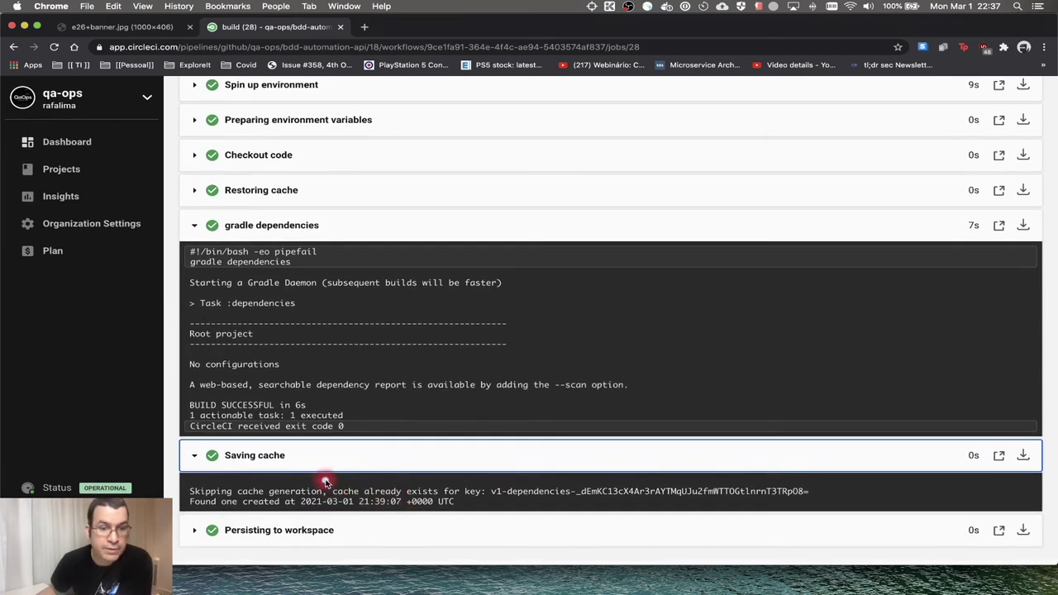
{"action": "left_click", "coordinate": [309, 530]}
{"action": "scroll", "coordinate": [402, 399], "scroll_direction": "down", "scroll_amount": 2}
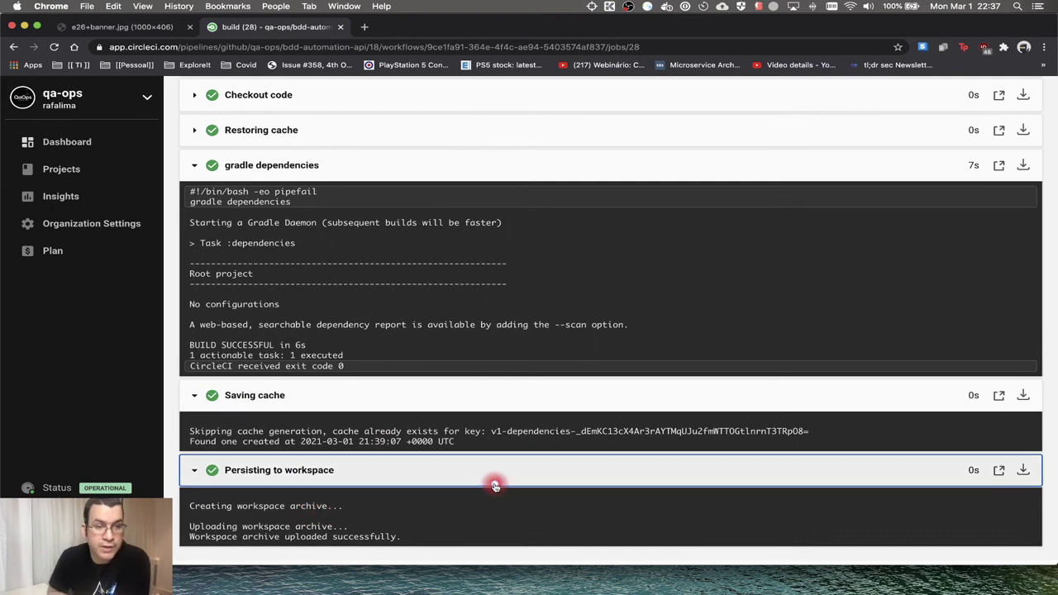
{"action": "scroll", "coordinate": [494, 486], "scroll_direction": "up", "scroll_amount": 5}
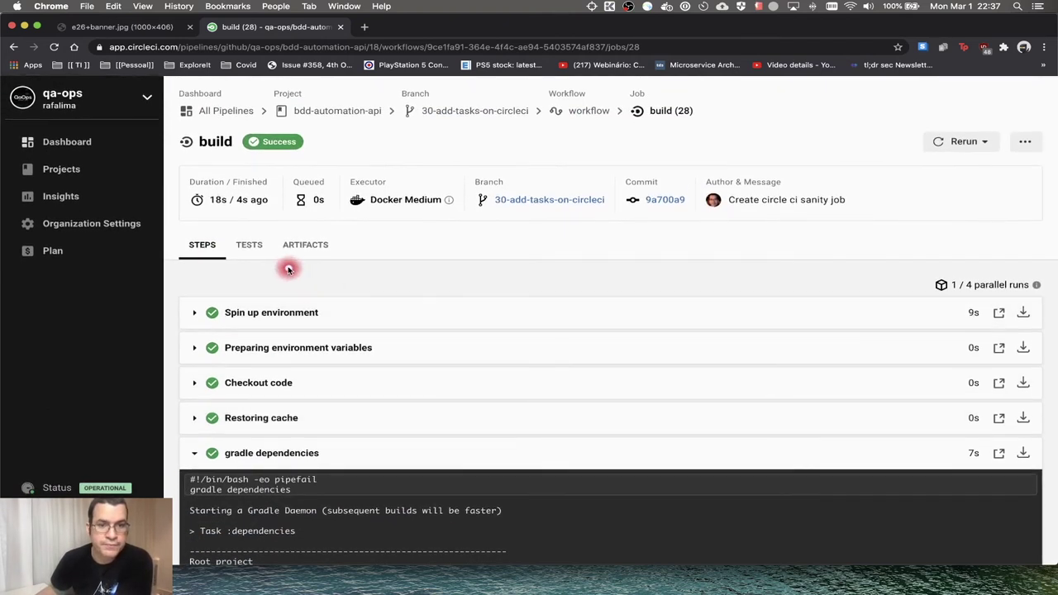
{"action": "left_click", "coordinate": [371, 111]}
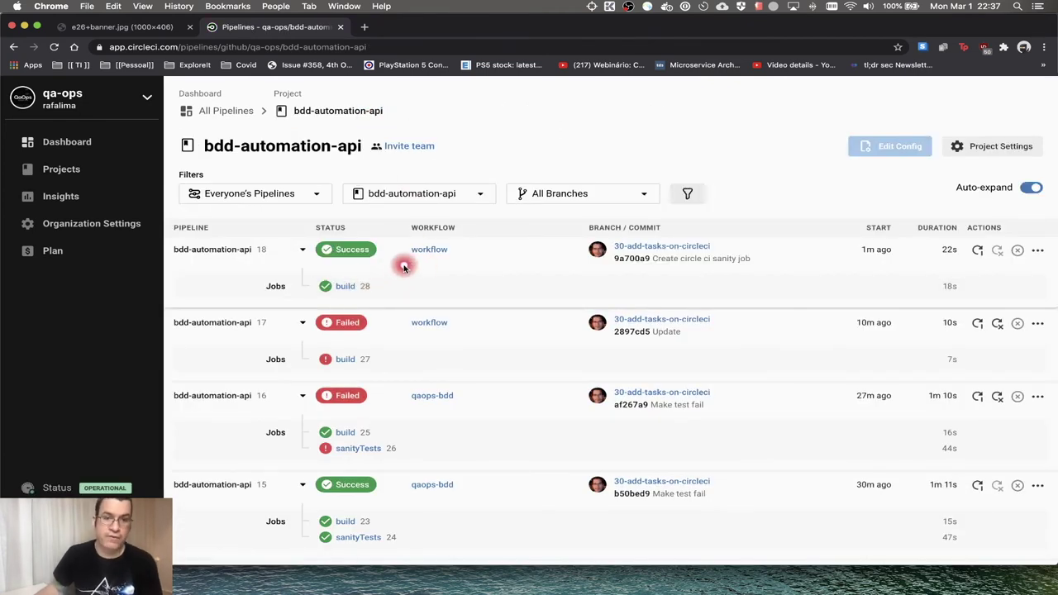
- Switch back to the code editor and review the jobs in config.yml, selecting the build job's name
{"action": "key", "text": "super+Tab"}
{"action": "key", "text": "super+Tab"}
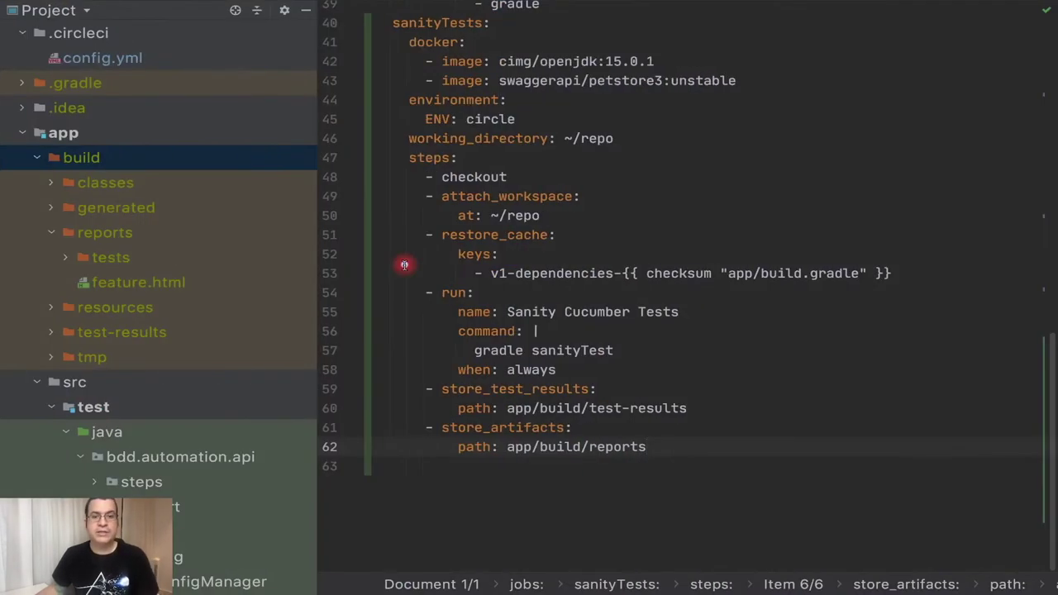
{"action": "scroll", "coordinate": [555, 328], "scroll_direction": "up", "scroll_amount": 3}
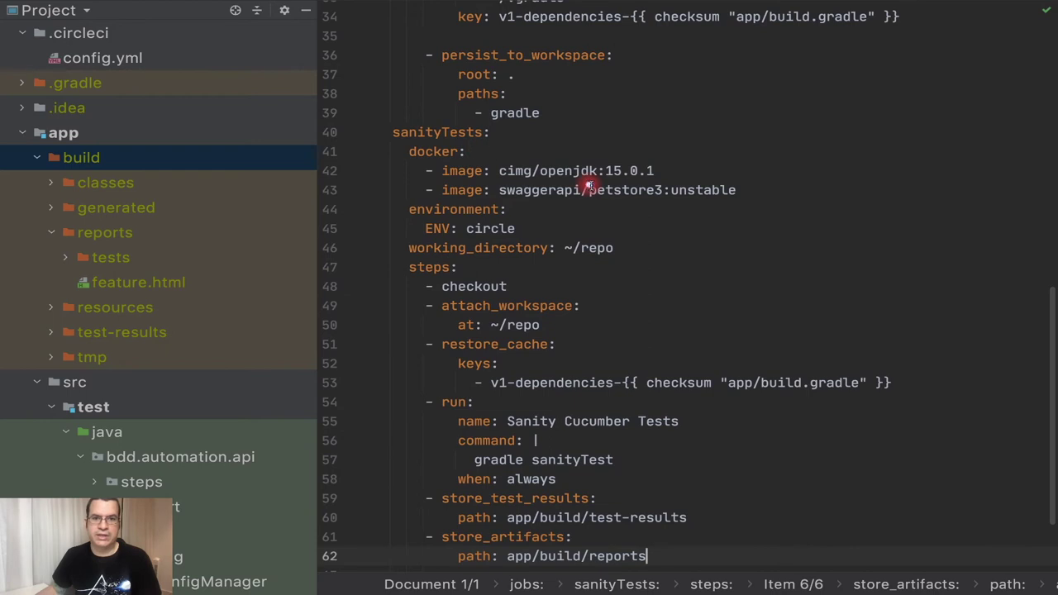
{"action": "scroll", "coordinate": [610, 185], "scroll_direction": "up", "scroll_amount": 10}
{"action": "scroll", "coordinate": [612, 187], "scroll_direction": "up", "scroll_amount": 5}
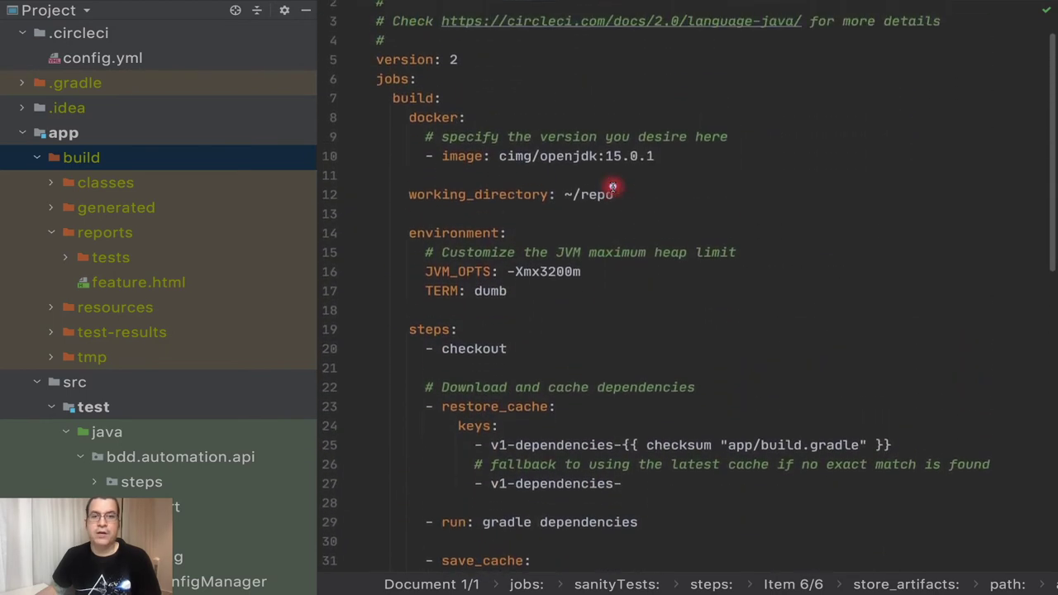
{"action": "left_click", "coordinate": [417, 98]}
{"action": "double_click", "coordinate": [417, 97]}
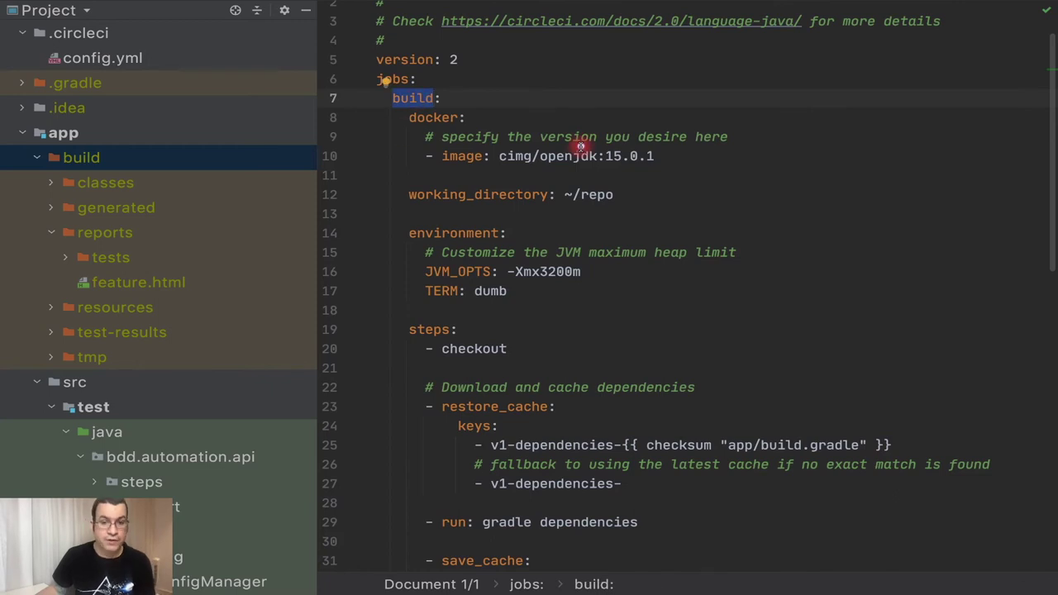
- Add a top-level "workflows:" key at the end of config.yml, after a blank line below the sanityTests job
{"action": "scroll", "coordinate": [581, 146], "scroll_direction": "down", "scroll_amount": 12}
{"action": "left_click", "coordinate": [753, 463]}
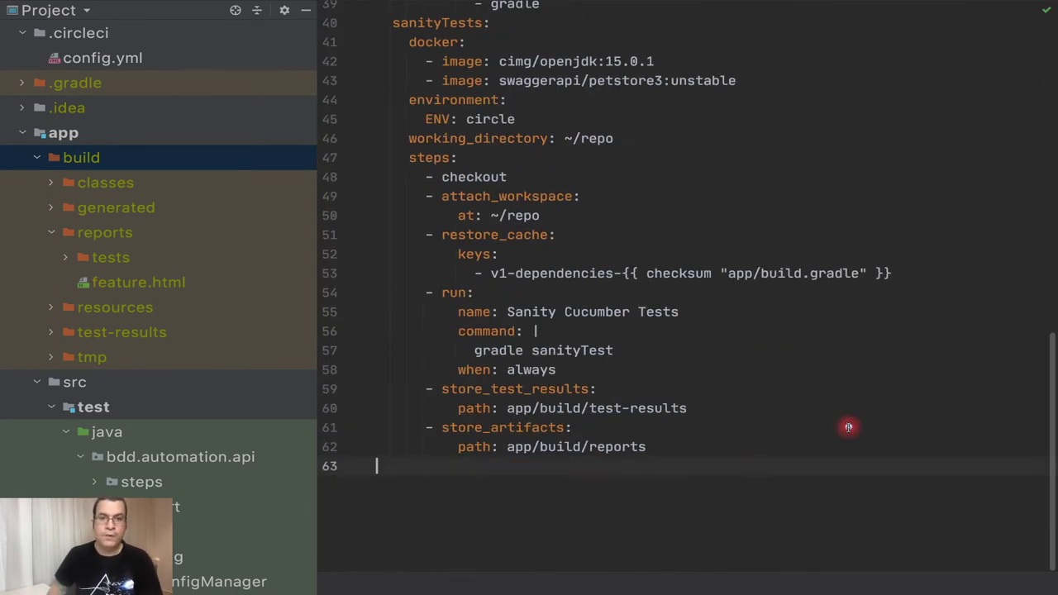
{"action": "key", "text": "Return"}
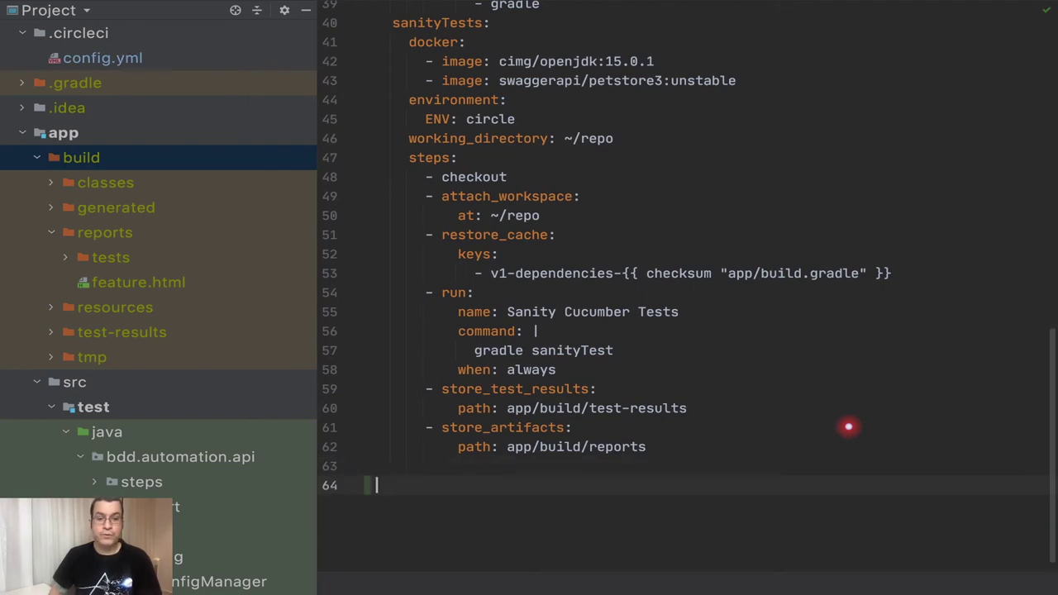
{"action": "type", "text": "workfl"}
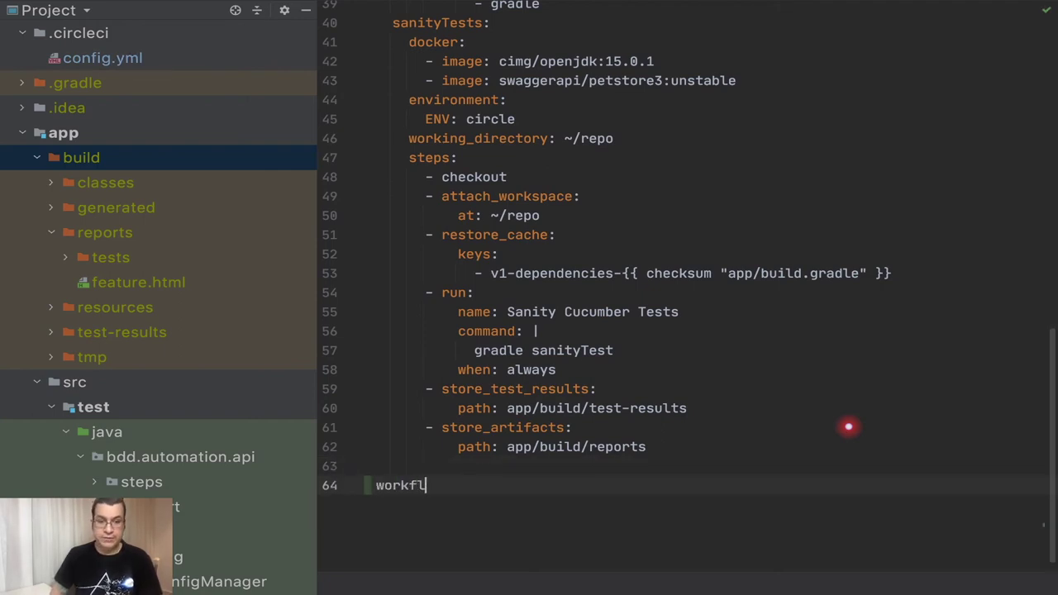
{"action": "type", "text": "ows:"}
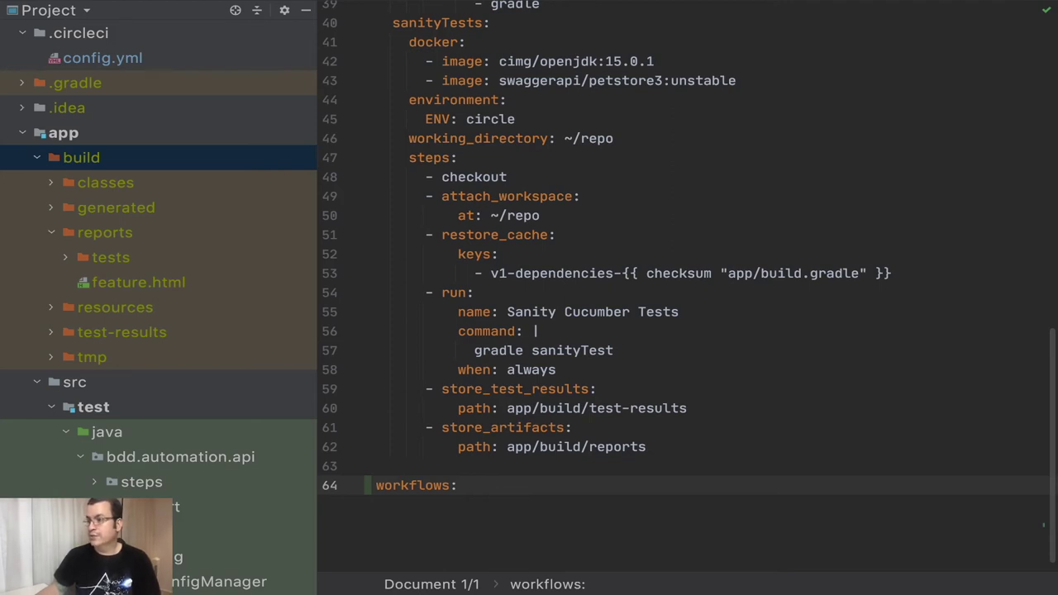
- Under workflows, add "version: 2" and a workflow entry named "qaops-bdd:" followed by a new line
{"action": "left_click", "coordinate": [509, 501]}
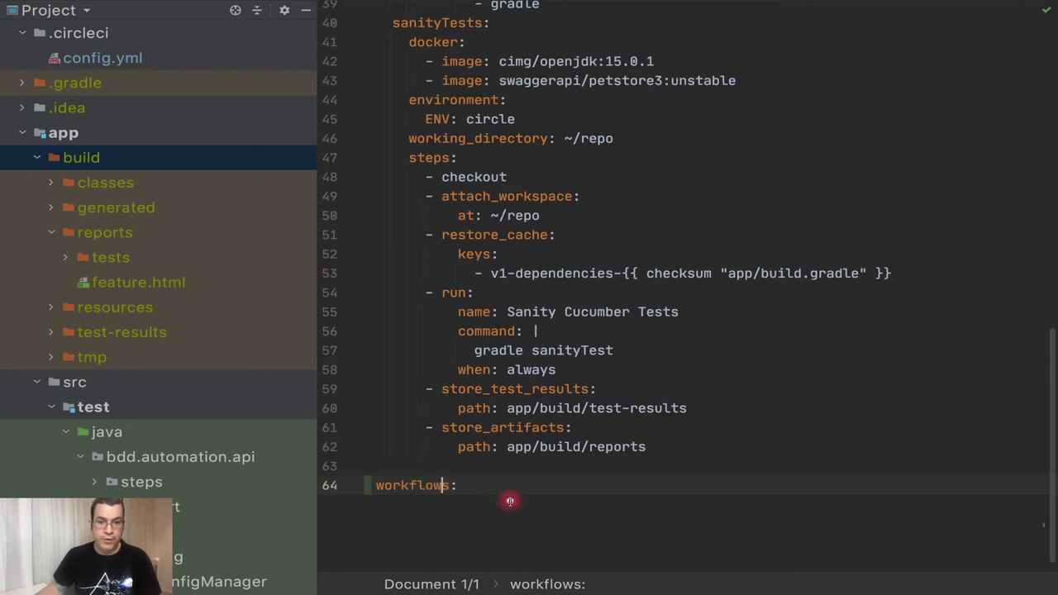
{"action": "key", "text": "Return"}
{"action": "type", "text": "version"}
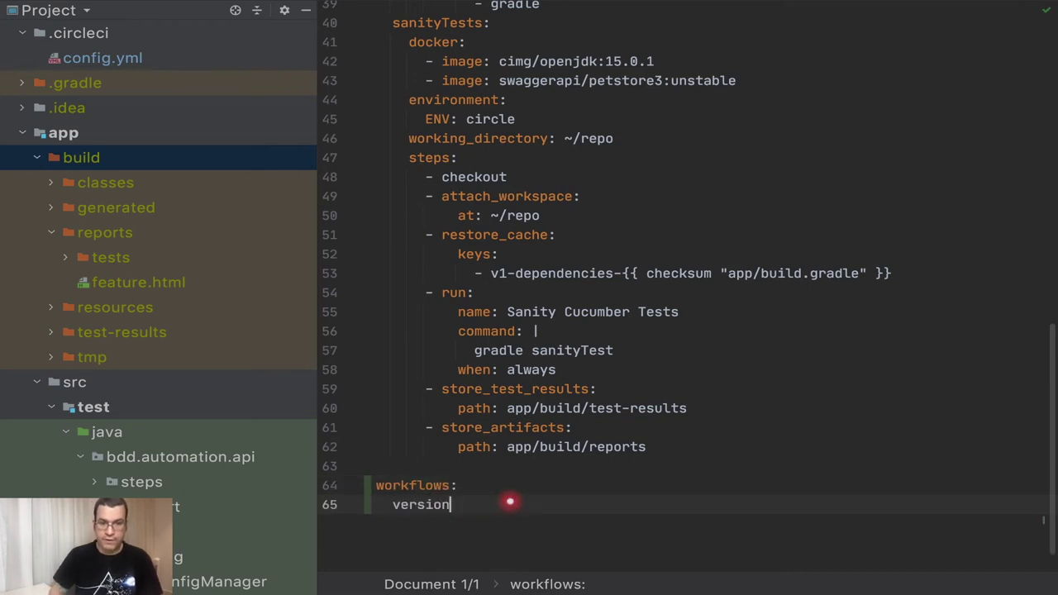
{"action": "type", "text": ": 2"}
{"action": "key", "text": "Return"}
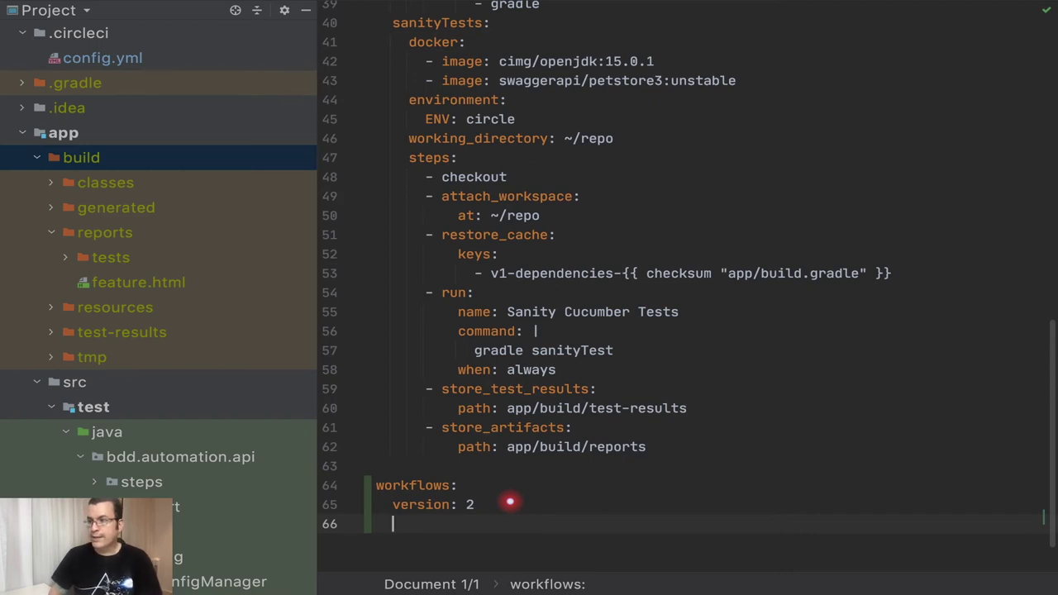
{"action": "type", "text": "qaops-"}
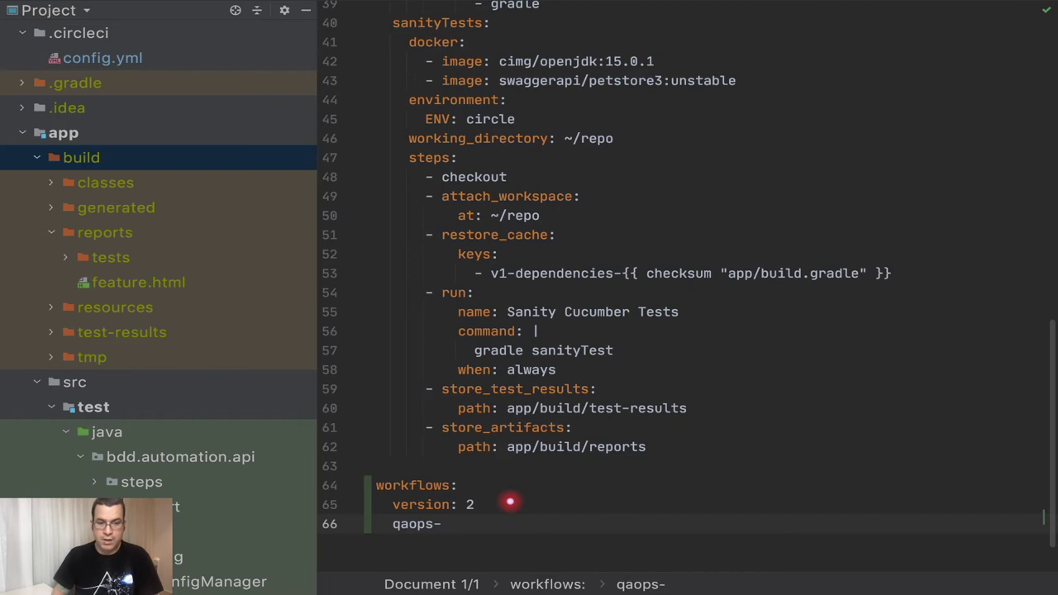
{"action": "type", "text": "bdd:"}
{"action": "key", "text": "Return"}
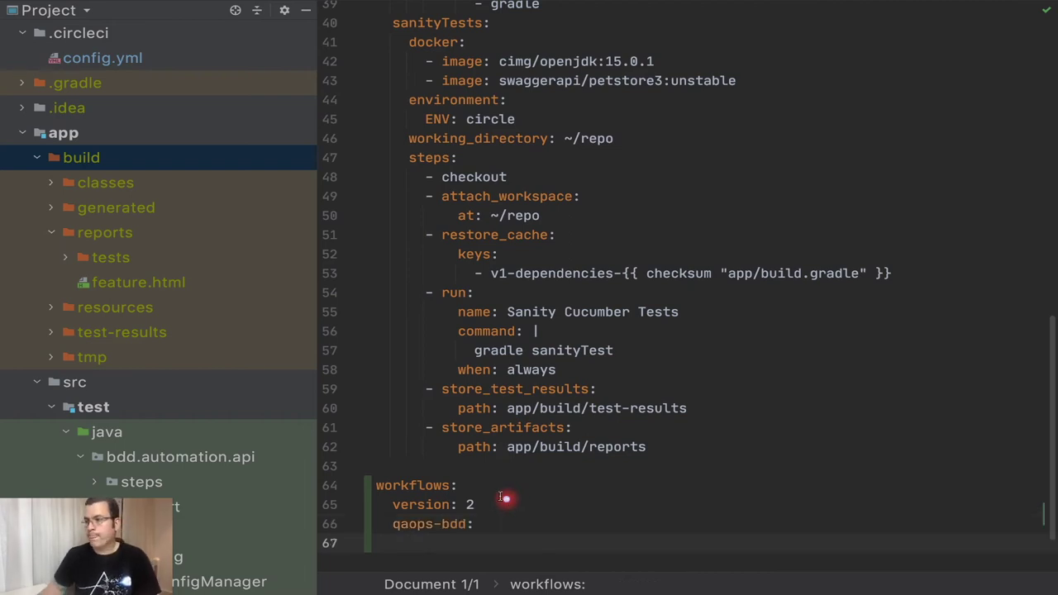
- Under the qaops-bdd workflow, add a "jobs:" list with "- build" as its first entry, checking the job names defined earlier in config.yml
{"action": "scroll", "coordinate": [328, 404], "scroll_direction": "down", "scroll_amount": 2}
{"action": "type", "text": "jobs:"}
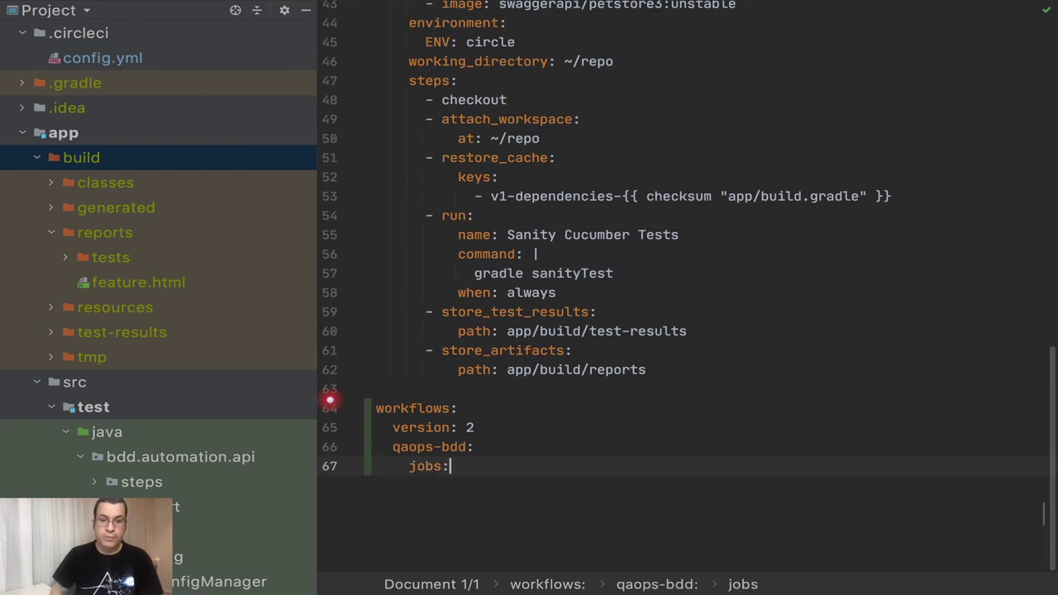
{"action": "scroll", "coordinate": [405, 306], "scroll_direction": "up", "scroll_amount": 10}
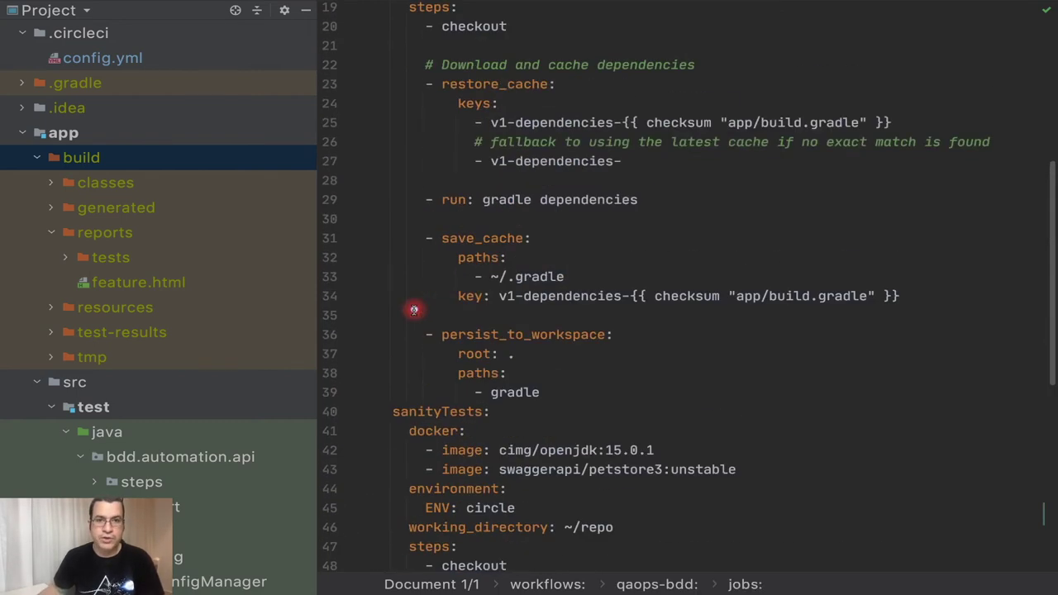
{"action": "scroll", "coordinate": [414, 309], "scroll_direction": "up", "scroll_amount": 6}
{"action": "left_click", "coordinate": [413, 126]}
{"action": "scroll", "coordinate": [486, 293], "scroll_direction": "down", "scroll_amount": 9}
{"action": "left_click", "coordinate": [428, 252]}
{"action": "scroll", "coordinate": [536, 332], "scroll_direction": "down", "scroll_amount": 6}
{"action": "left_click", "coordinate": [514, 462]}
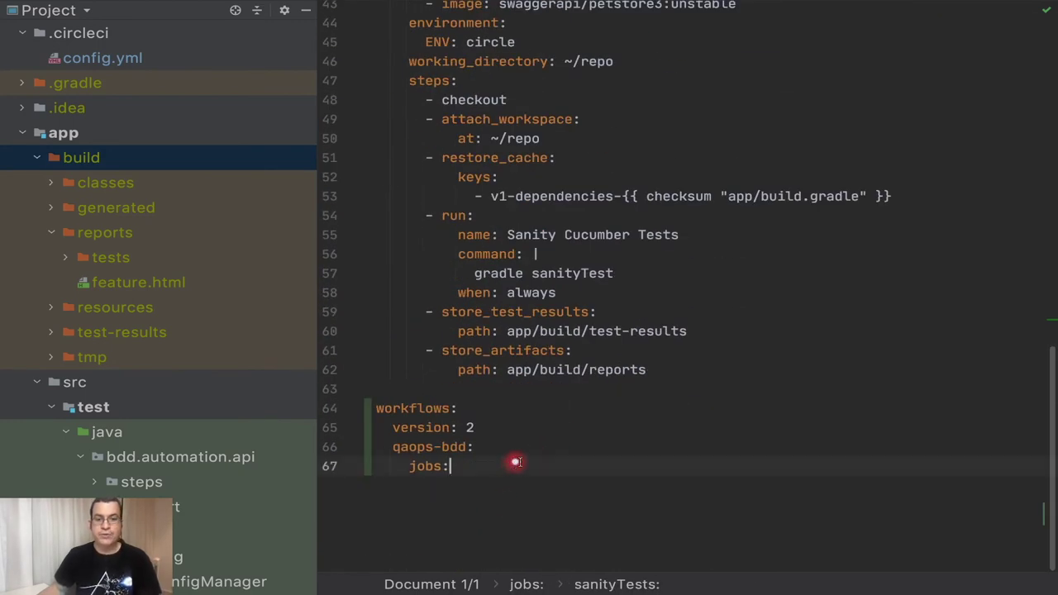
{"action": "key", "text": "Return"}
{"action": "type", "text": "- build"}
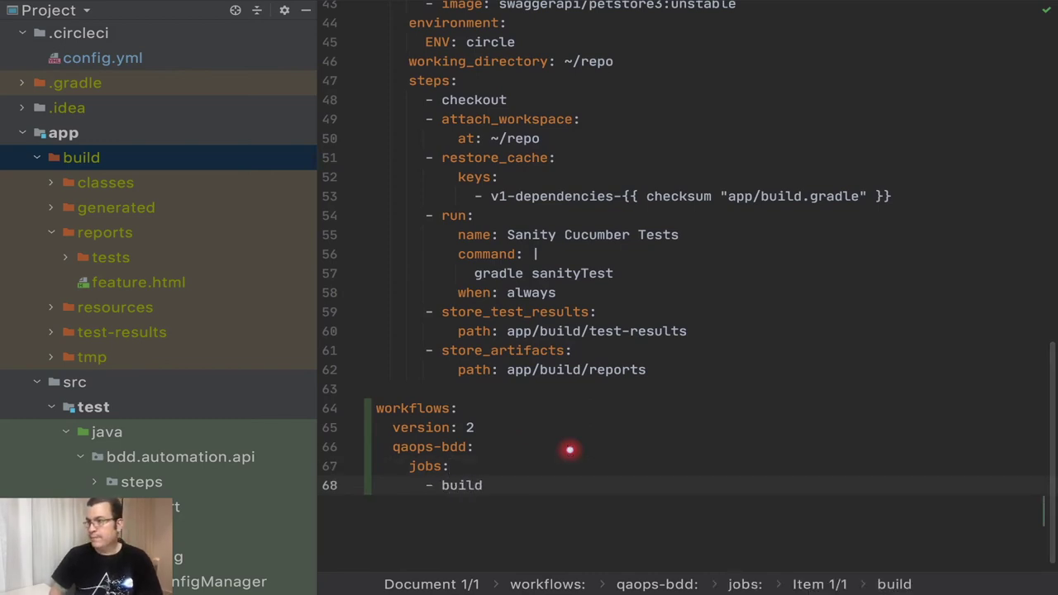
- Add a "- sanityTests:" entry to the workflow's jobs list, with a "requires:" key listing "- build"
{"action": "key", "text": "Return"}
{"action": "type", "text": "- sa"}
{"action": "key", "text": "BackSpace"}
{"action": "type", "text": "sanityTests"}
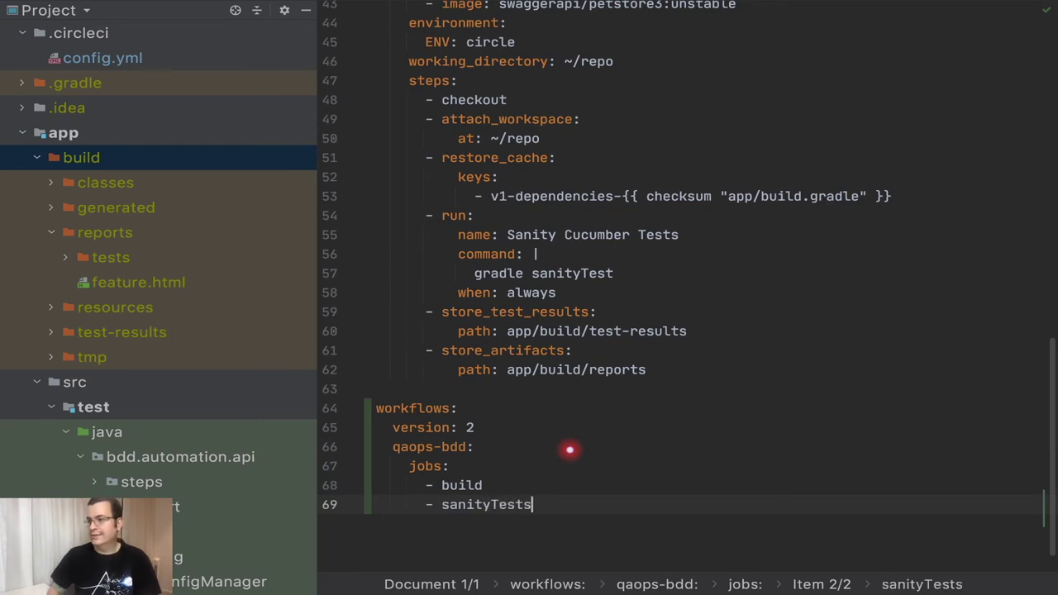
{"action": "type", "text": ":"}
{"action": "key", "text": "Return"}
{"action": "type", "text": "requires:"}
{"action": "key", "text": "Return"}
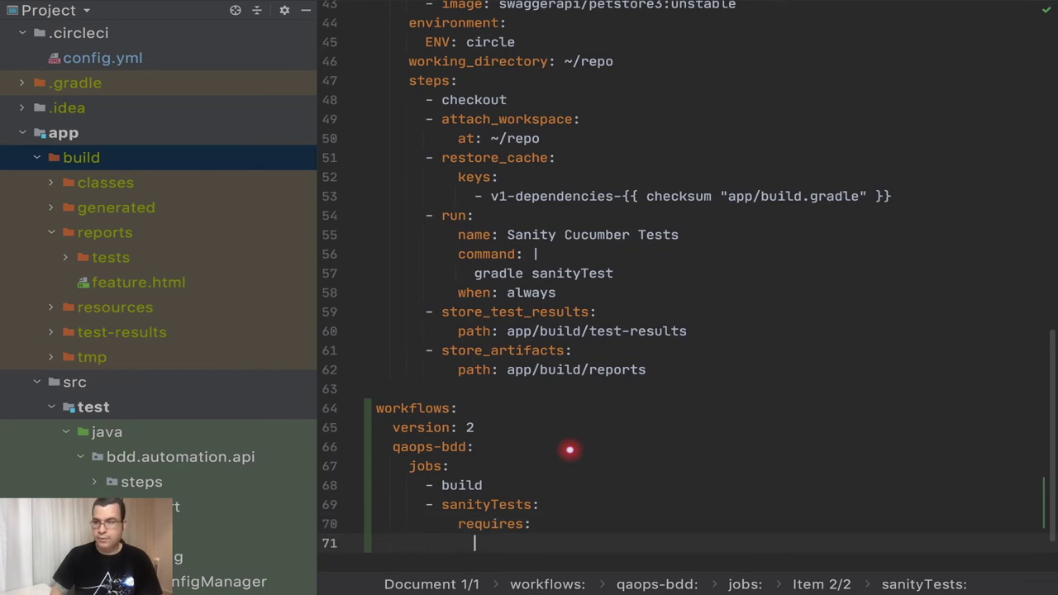
{"action": "type", "text": "- build"}
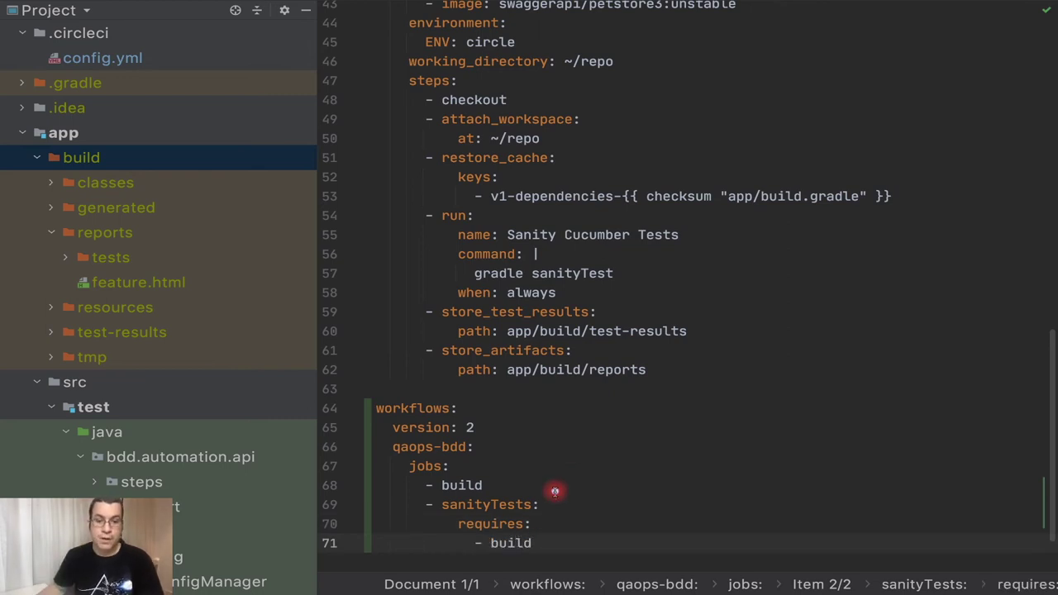
{"action": "scroll", "coordinate": [553, 488], "scroll_direction": "down", "scroll_amount": 2}
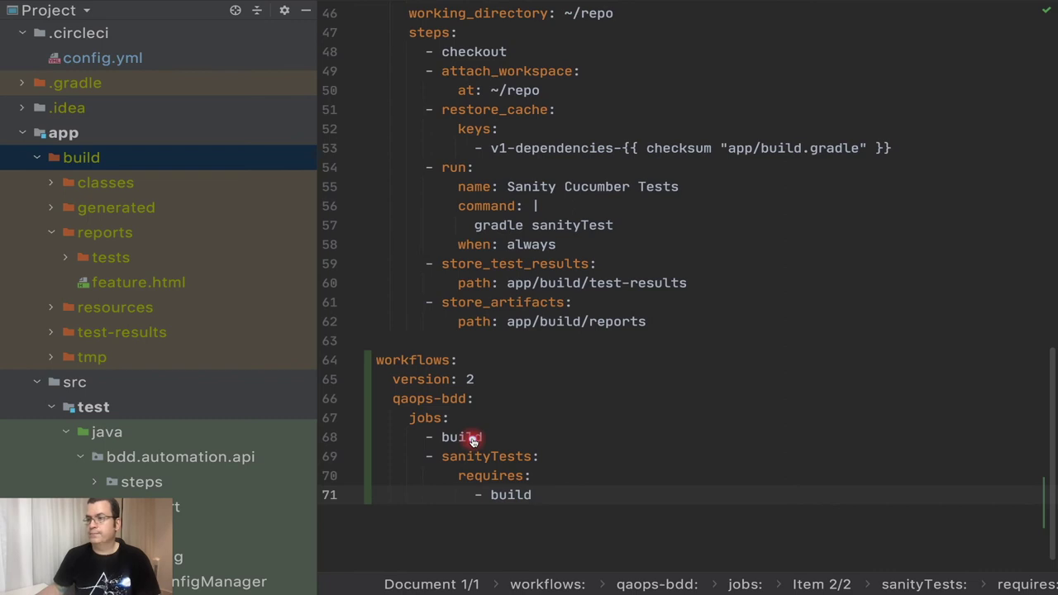
- Switch to the terminal, stage all changes and commit them with the message "Create CI workflow" using gaa and gcmsg
{"action": "key", "text": "super+Tab"}
{"action": "type", "text": "ga"}
{"action": "key", "text": "Return"}
{"action": "type", "text": "gaa"}
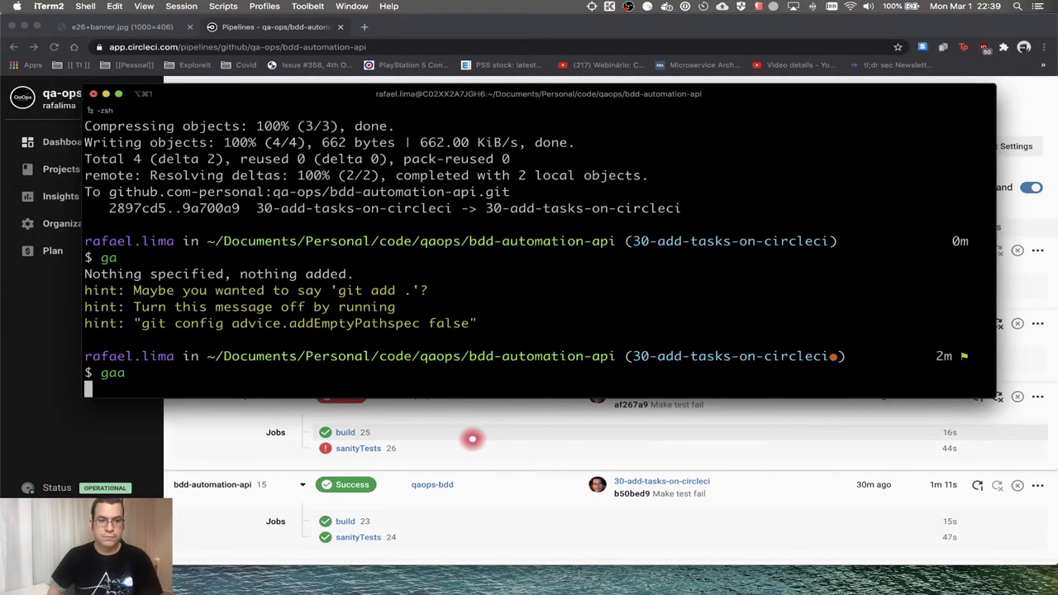
{"action": "type", "text": "gcmsg \"Create CI workflow\""}
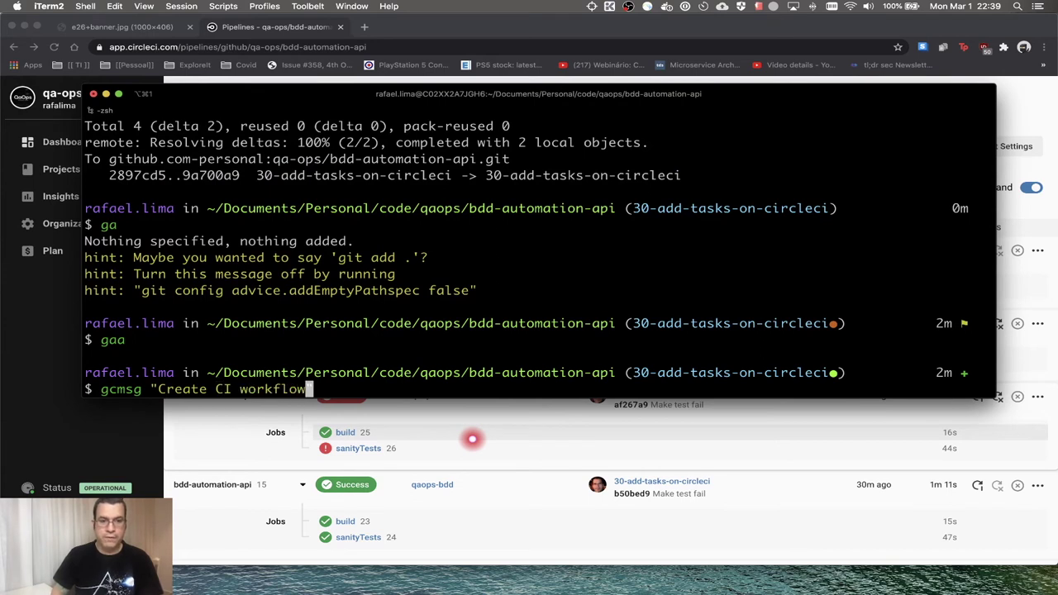
{"action": "key", "text": "Return"}
- Force-push the branch with ggpushf and open the new pipeline's qaops-bdd workflow in CircleCI
{"action": "type", "text": "ggpushf"}
{"action": "key", "text": "Return"}
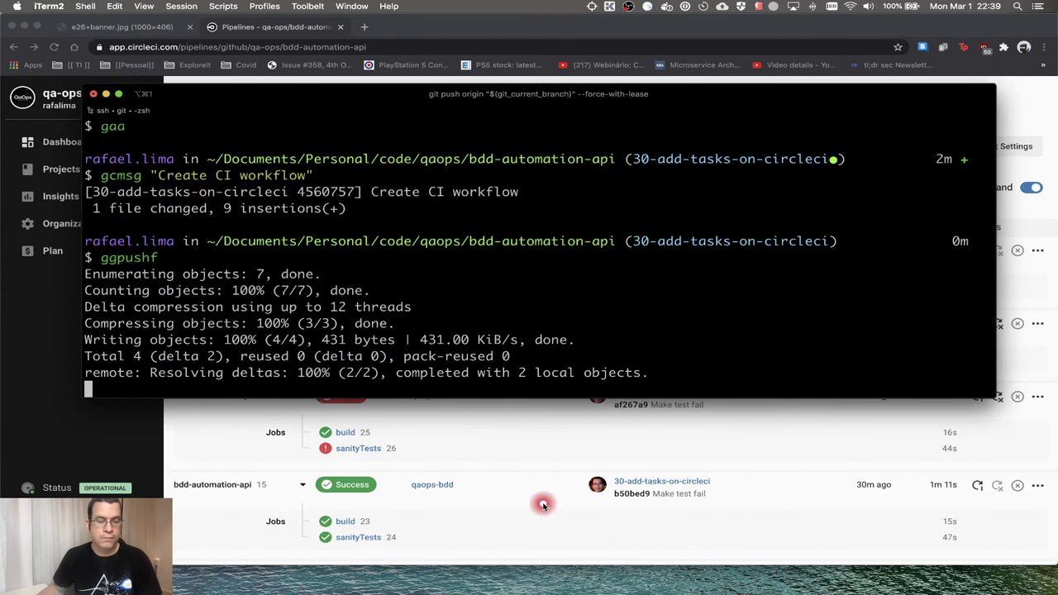
{"action": "left_click", "coordinate": [518, 461]}
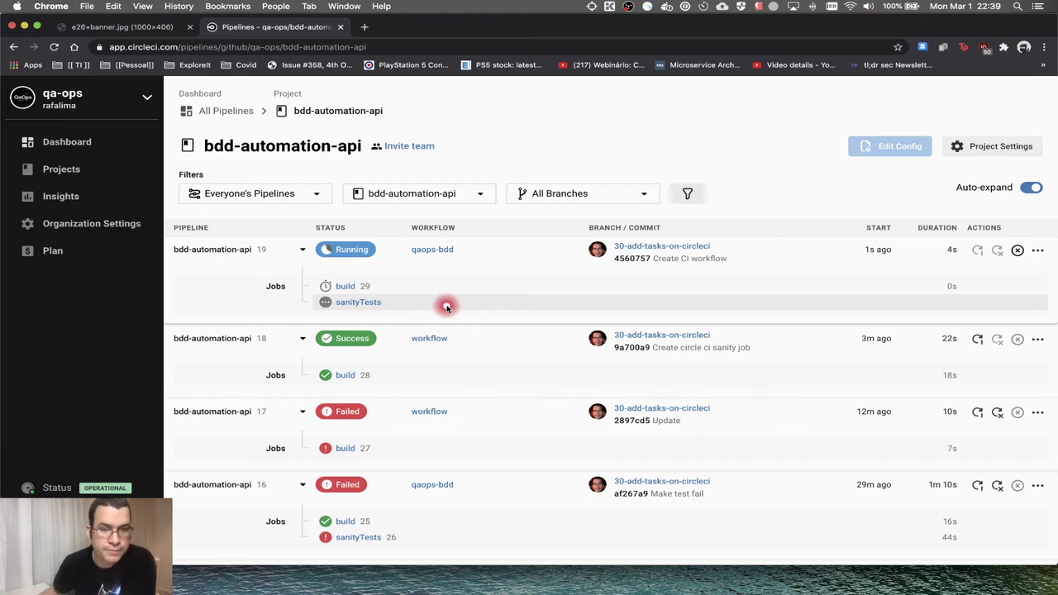
{"action": "left_click", "coordinate": [432, 250]}
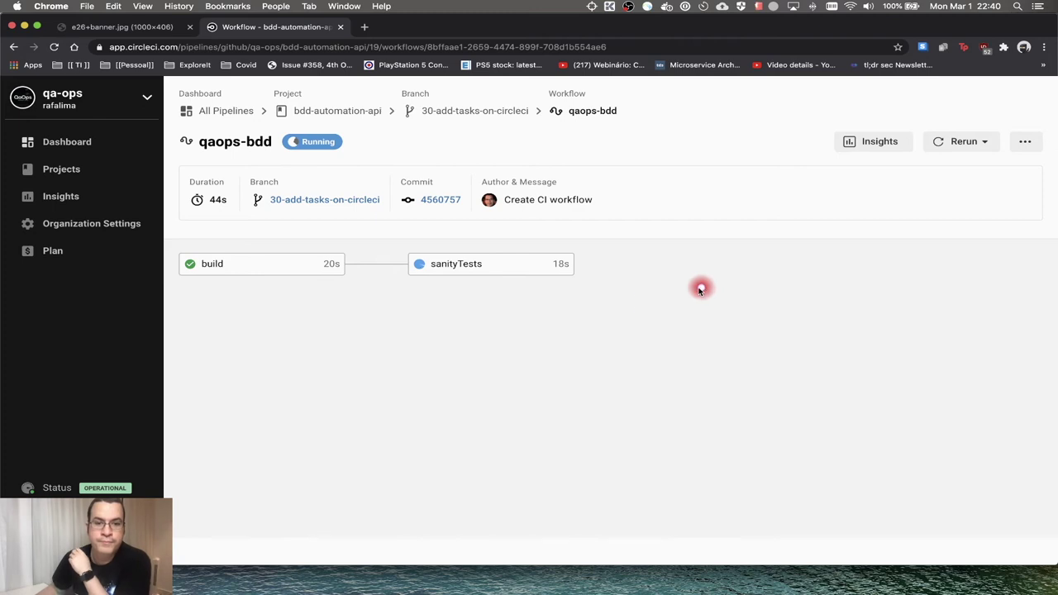
- Open the sanityTests job and examine the output of its Spin up environment and Container swaggerapi/petstore3:unstable steps
{"action": "left_click", "coordinate": [475, 270]}
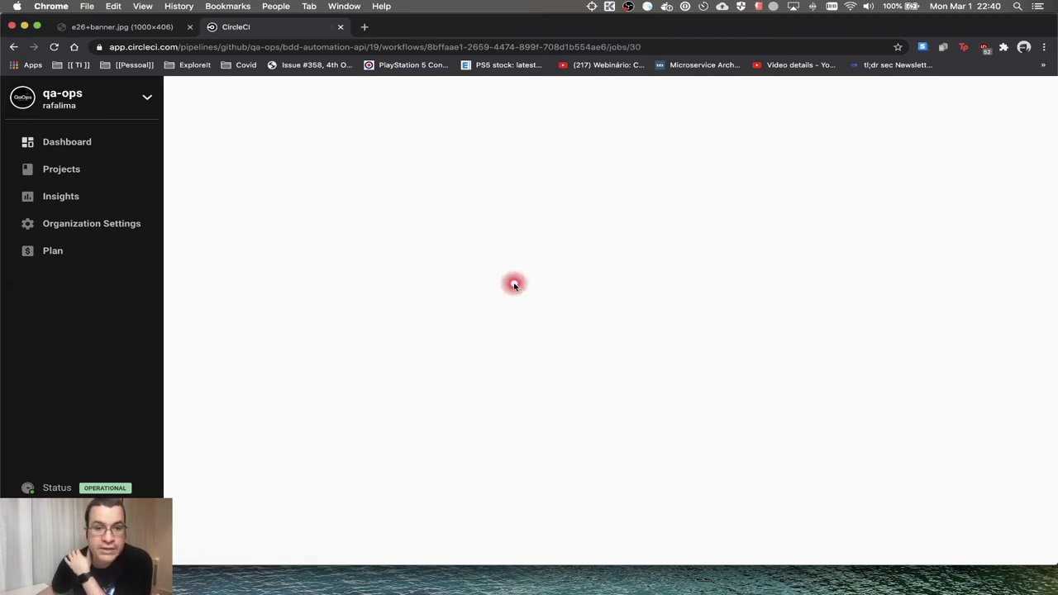
{"action": "scroll", "coordinate": [550, 284], "scroll_direction": "down", "scroll_amount": 1}
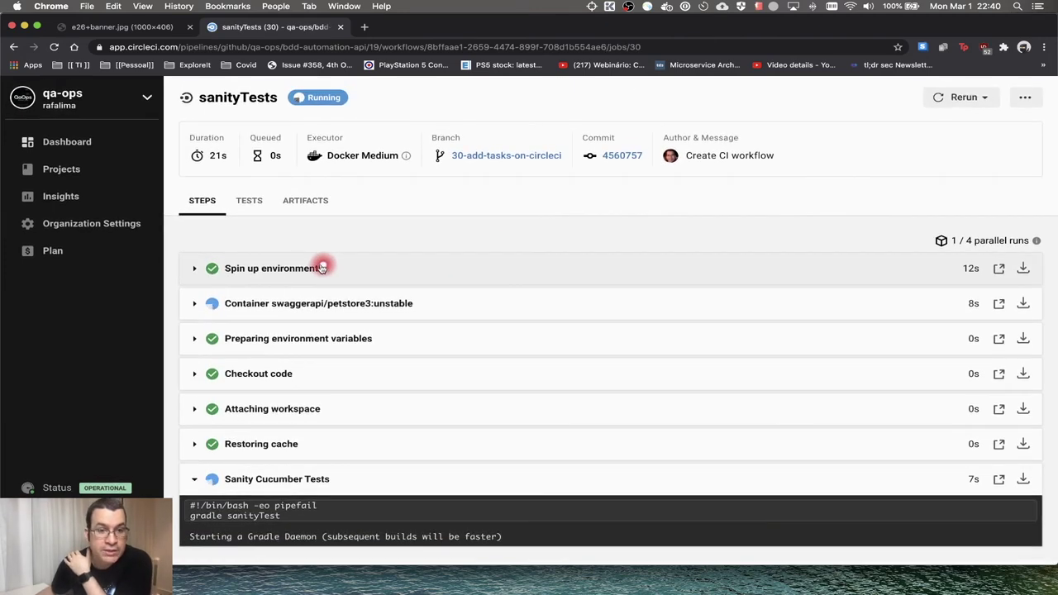
{"action": "left_click", "coordinate": [307, 269]}
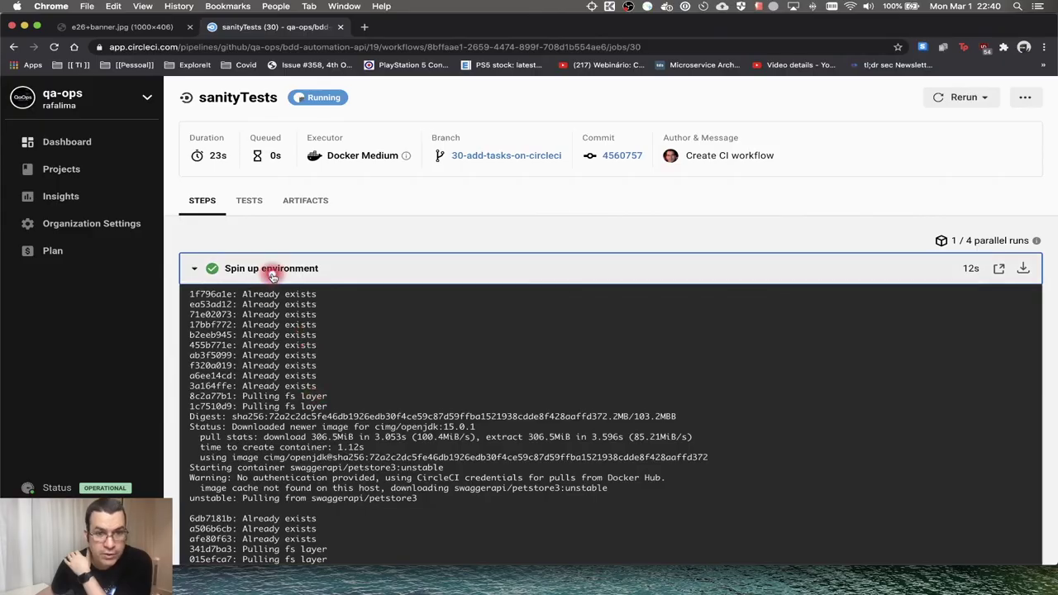
{"action": "left_click", "coordinate": [272, 269]}
{"action": "left_click", "coordinate": [334, 307]}
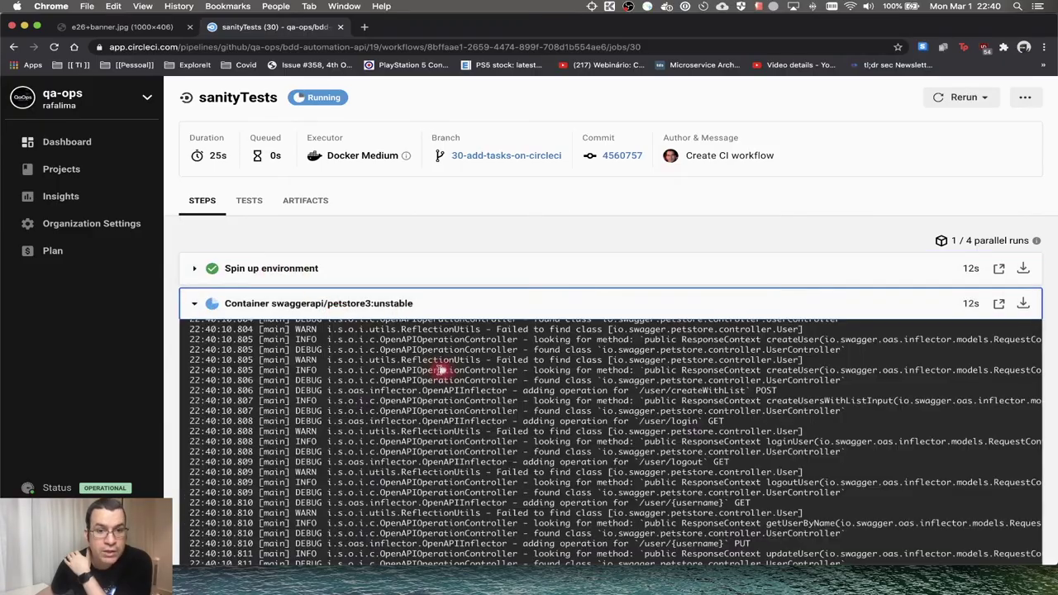
{"action": "scroll", "coordinate": [418, 377], "scroll_direction": "down", "scroll_amount": 5}
{"action": "scroll", "coordinate": [418, 373], "scroll_direction": "up", "scroll_amount": 5}
{"action": "scroll", "coordinate": [418, 368], "scroll_direction": "down", "scroll_amount": 5}
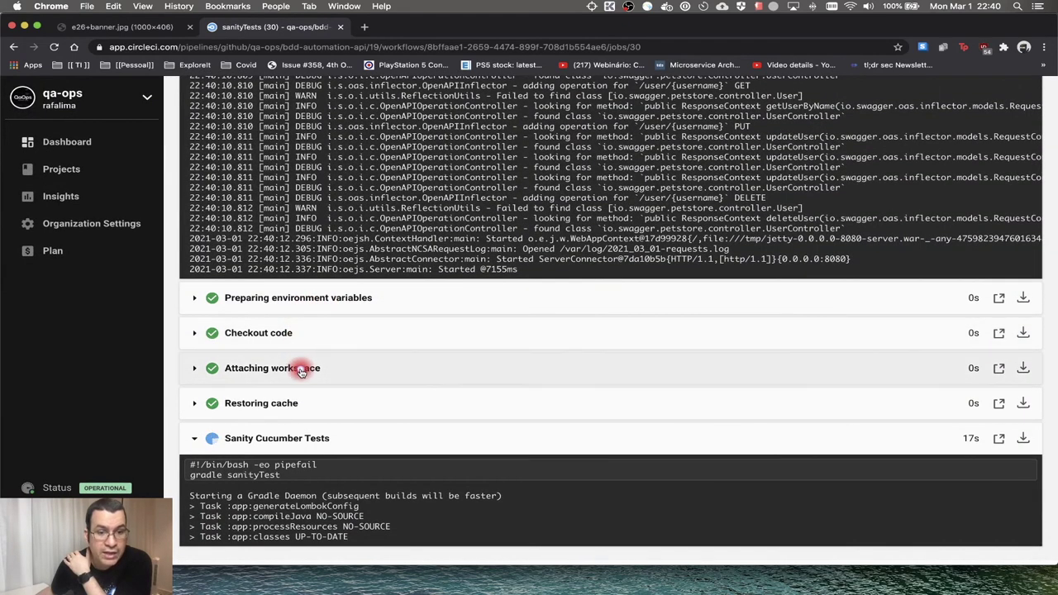
- Examine the Restoring cache and Sanity Cucumber Tests output, and collapse the petstore container log to review the job's full step list
{"action": "left_click", "coordinate": [283, 403]}
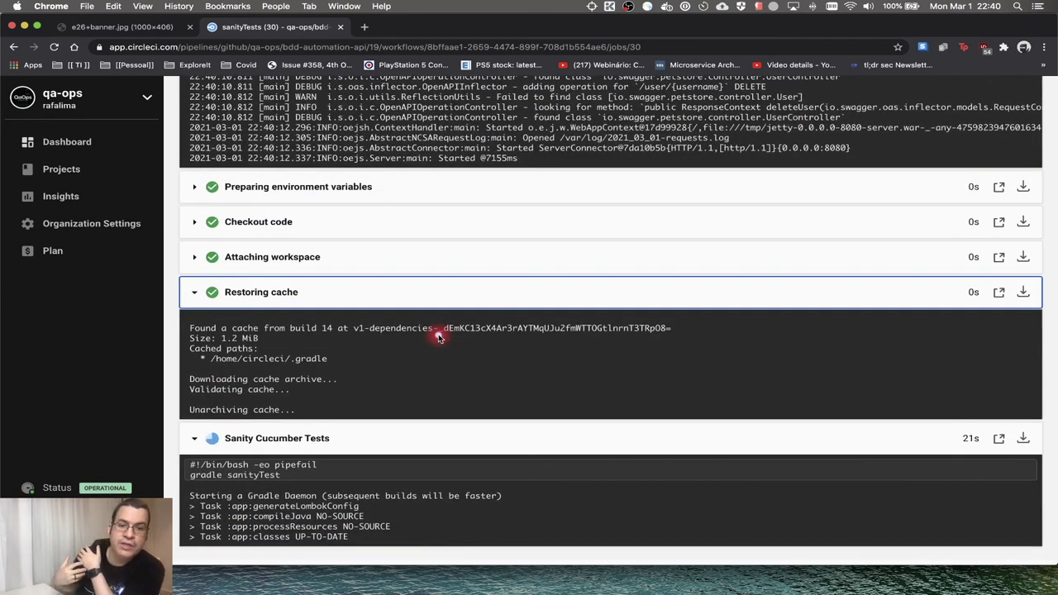
{"action": "left_click", "coordinate": [333, 291]}
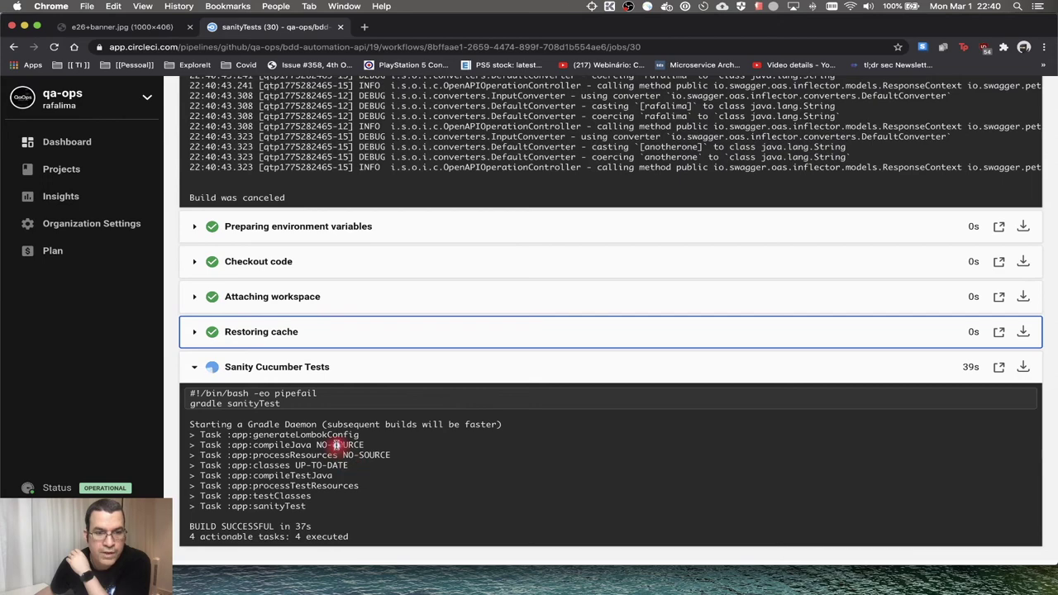
{"action": "scroll", "coordinate": [399, 446], "scroll_direction": "up", "scroll_amount": 10}
{"action": "scroll", "coordinate": [400, 447], "scroll_direction": "down", "scroll_amount": 1}
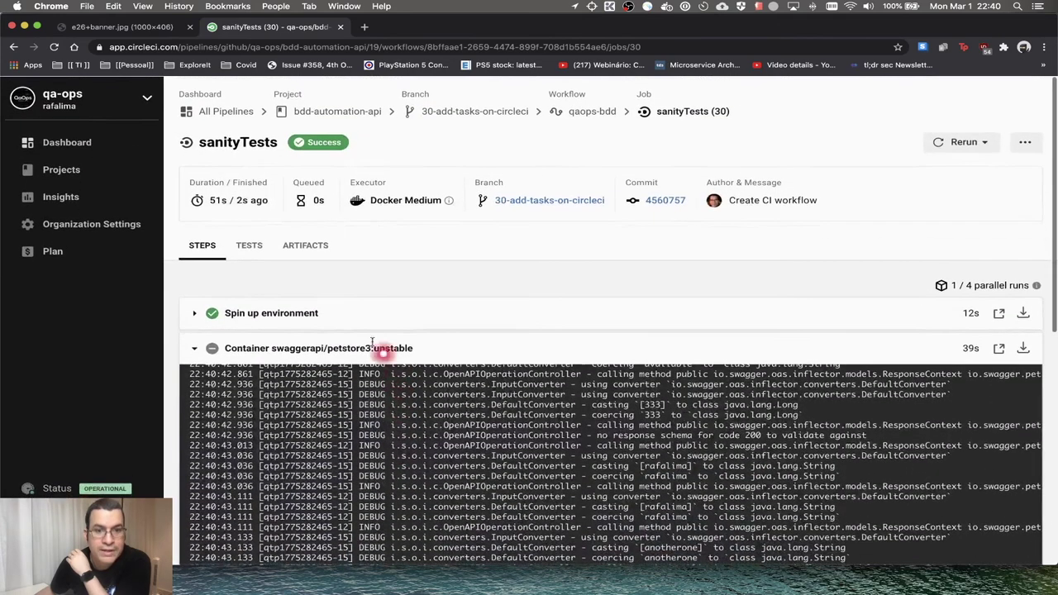
{"action": "left_click", "coordinate": [320, 348]}
{"action": "scroll", "coordinate": [454, 314], "scroll_direction": "down", "scroll_amount": 2}
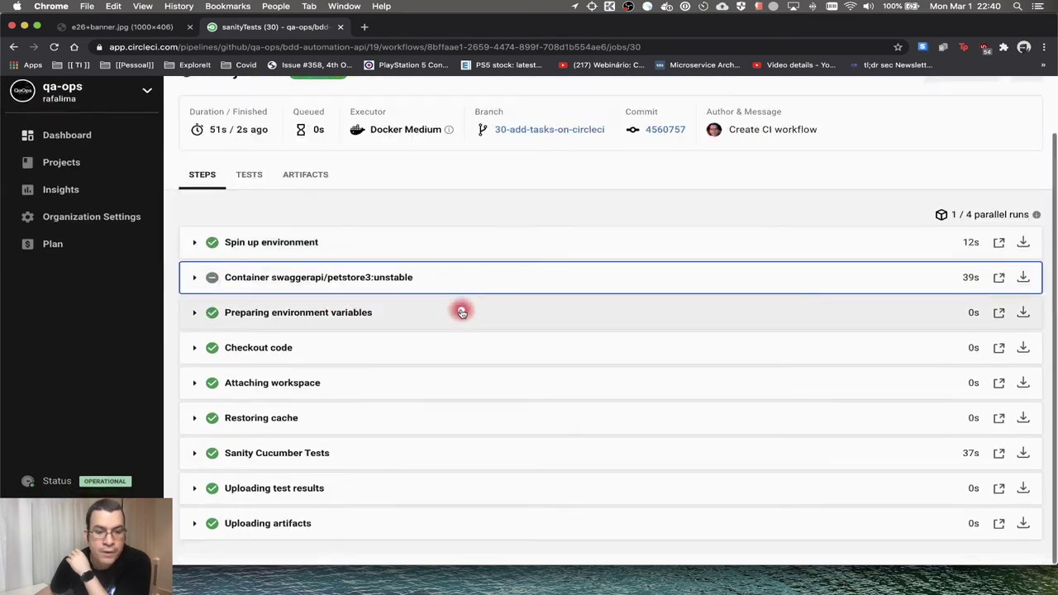
{"action": "scroll", "coordinate": [460, 306], "scroll_direction": "up", "scroll_amount": 2}
- Check the sanityTests job's test results and open its list of artifacts
{"action": "left_click", "coordinate": [251, 246]}
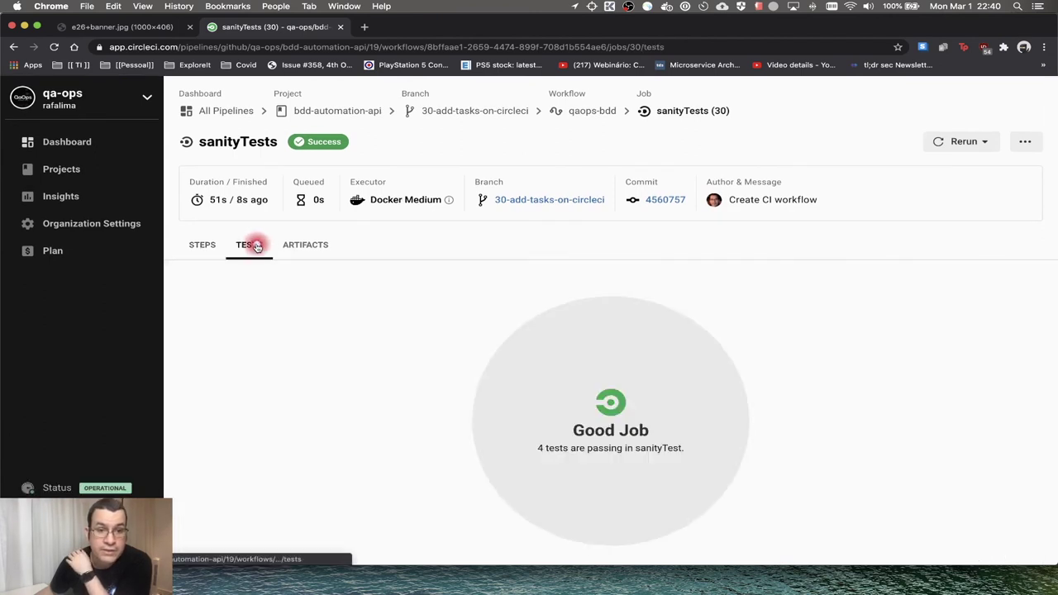
{"action": "left_click_drag", "start_coordinate": [537, 448], "coordinate": [774, 433]}
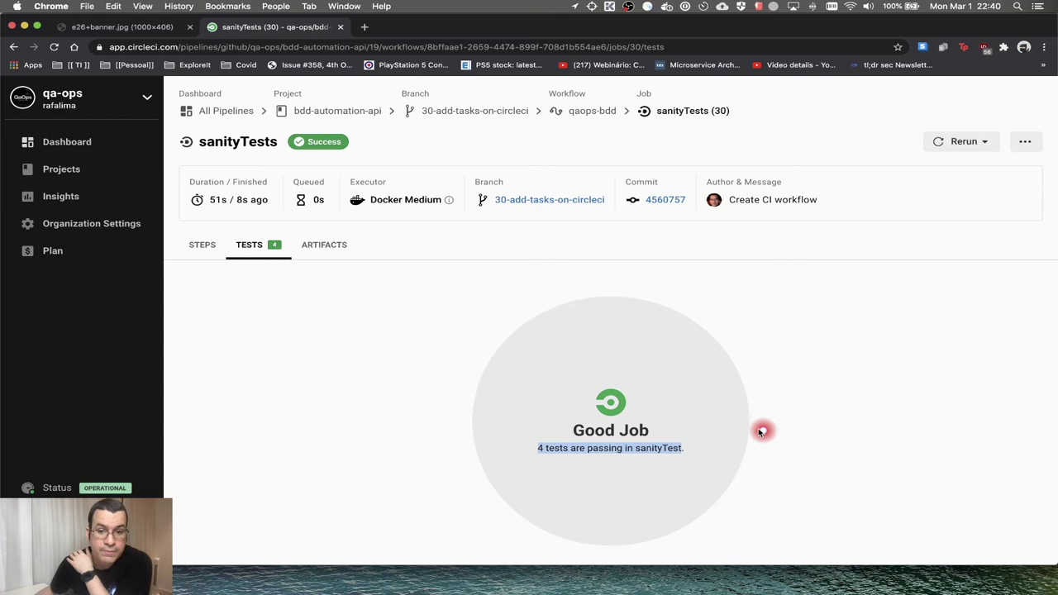
{"action": "left_click", "coordinate": [331, 248]}
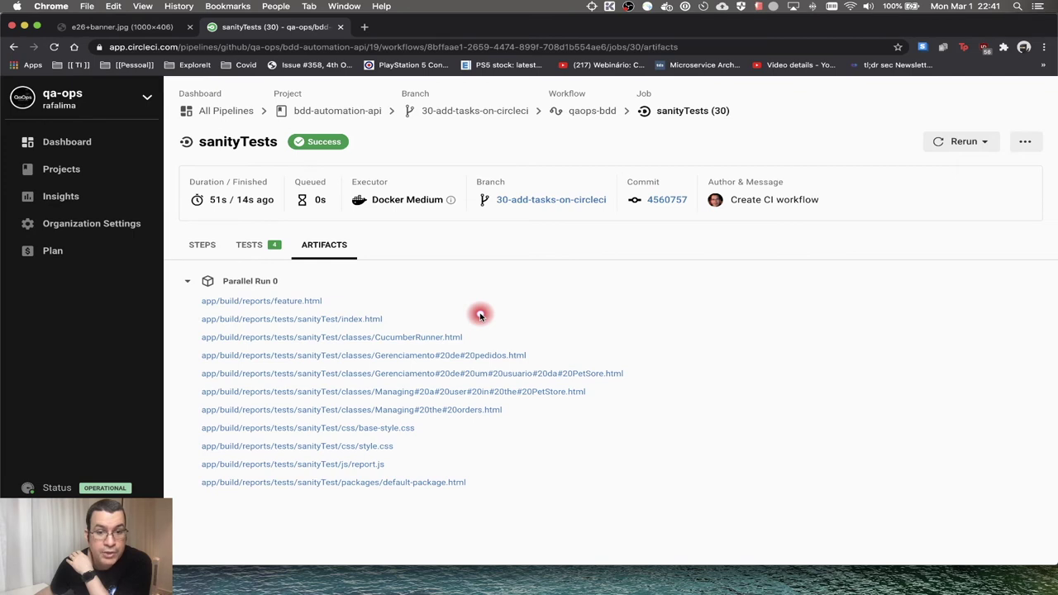
- Open the app/build/reports/feature.html artifact and inspect the loja.feature and store.feature results, collapsing each one again
{"action": "left_click", "coordinate": [296, 302]}
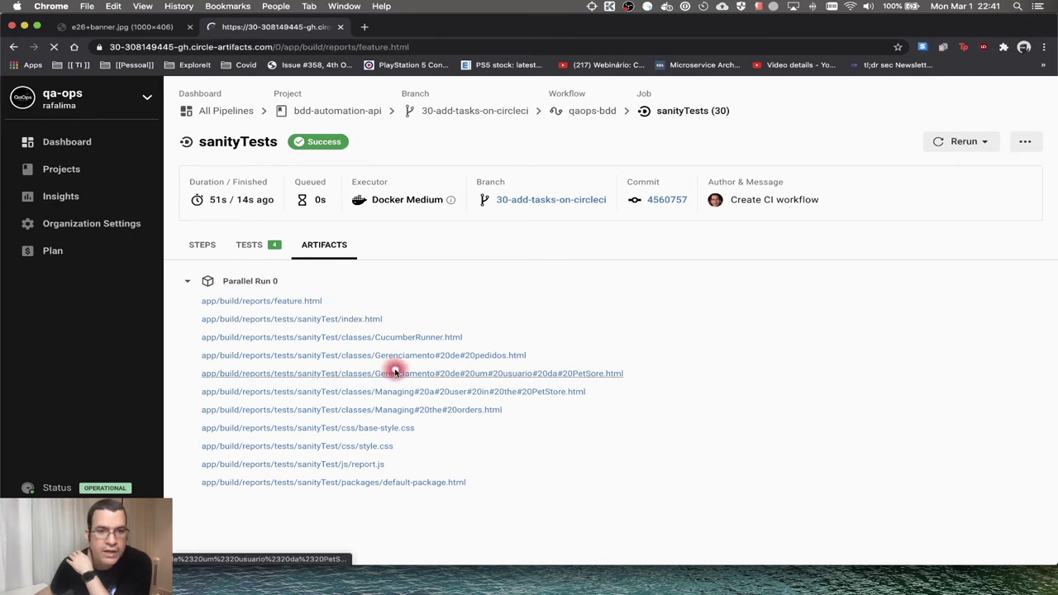
{"action": "left_click", "coordinate": [18, 182]}
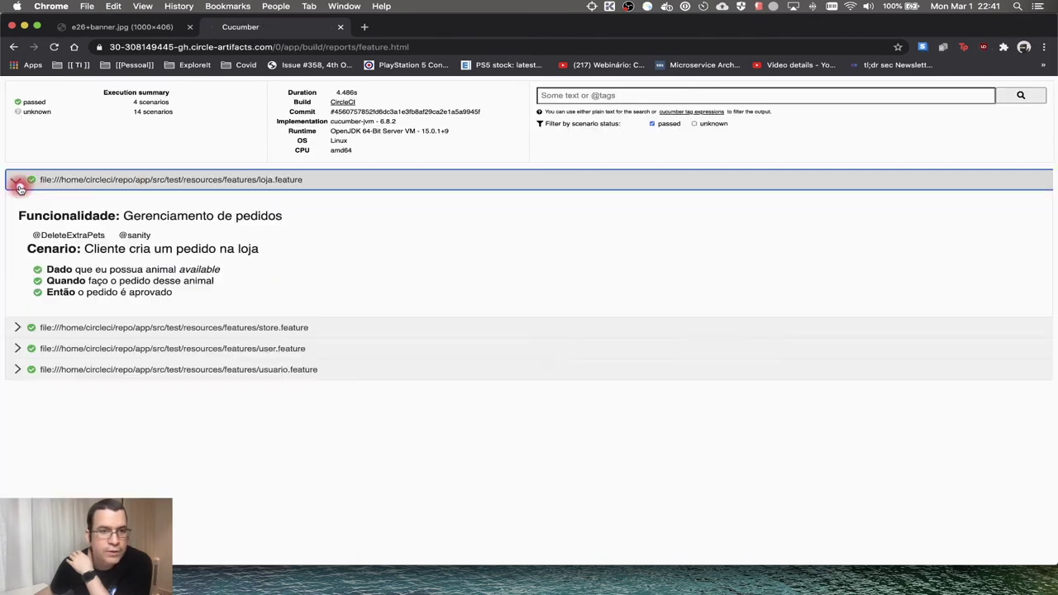
{"action": "left_click", "coordinate": [18, 182]}
{"action": "left_click", "coordinate": [19, 203]}
{"action": "left_click", "coordinate": [19, 203]}
{"action": "key", "text": "shift+Tab"}
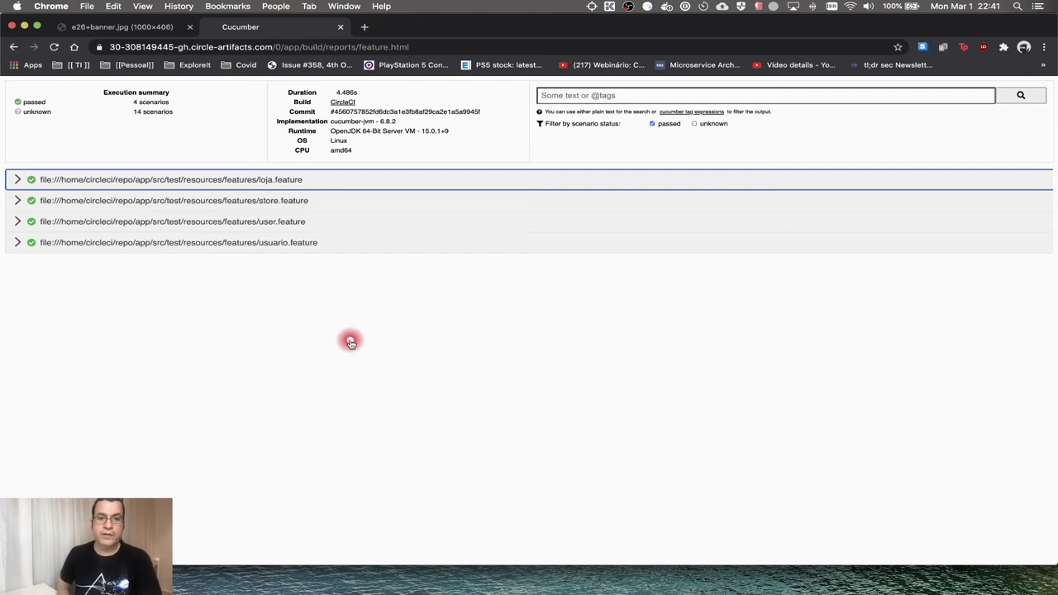
- Switch back to the code editor and select the path "app/build/test-results" under store_test_results in config.yml
{"action": "key", "text": "super+Tab"}
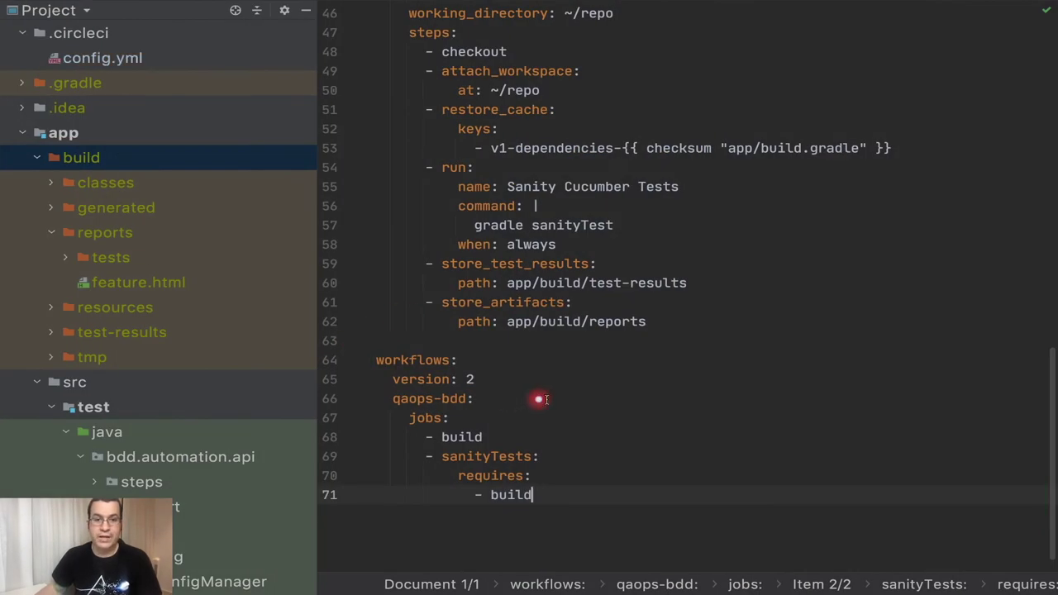
{"action": "left_click", "coordinate": [509, 283]}
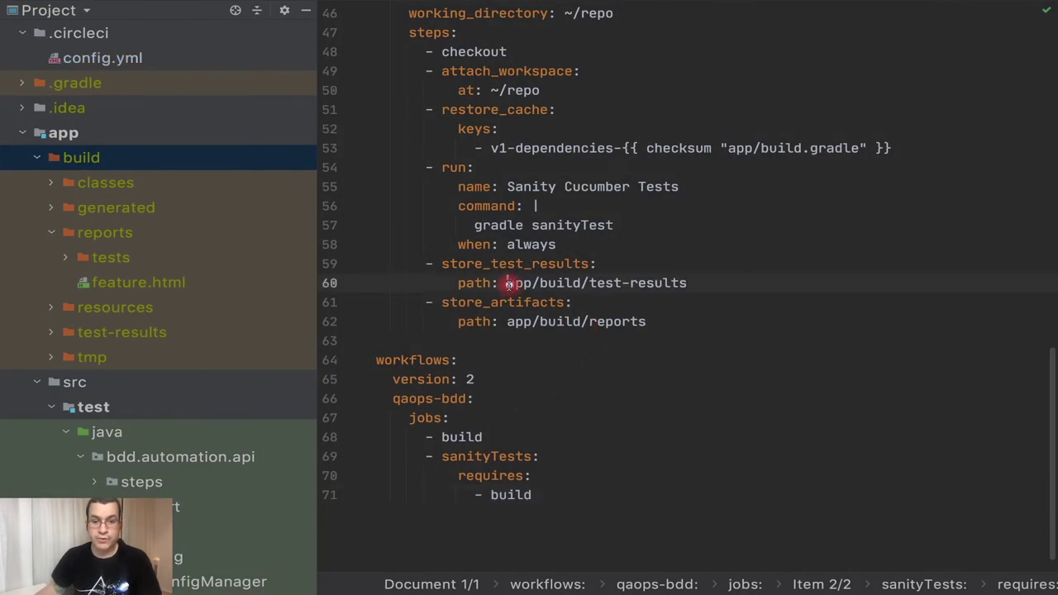
{"action": "left_click_drag", "start_coordinate": [509, 283], "coordinate": [703, 282]}
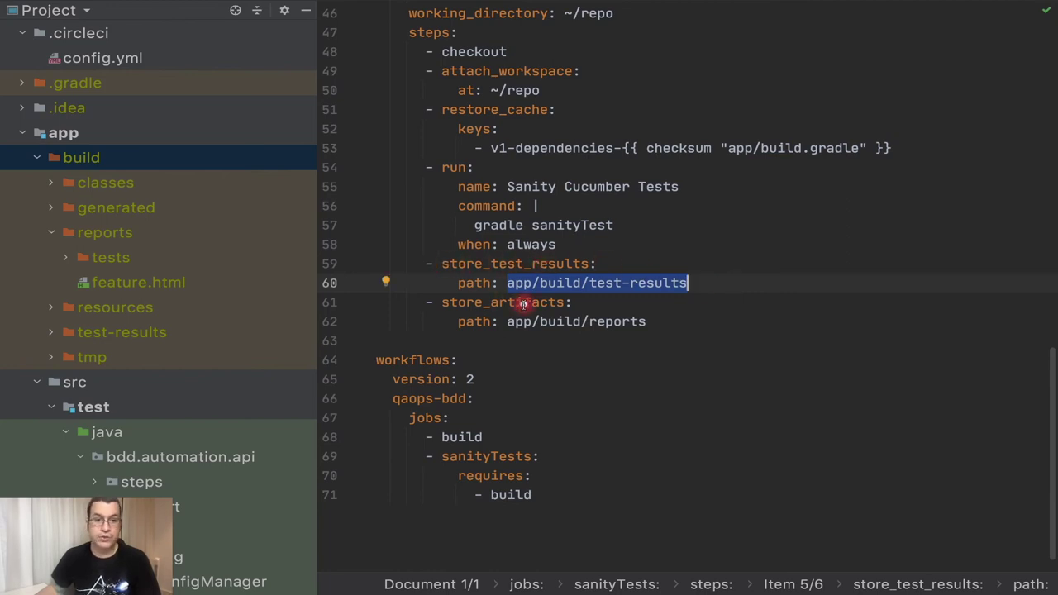
- Expand the features folder under the test resources and open store.feature
{"action": "scroll", "coordinate": [201, 393], "scroll_direction": "down", "scroll_amount": 6}
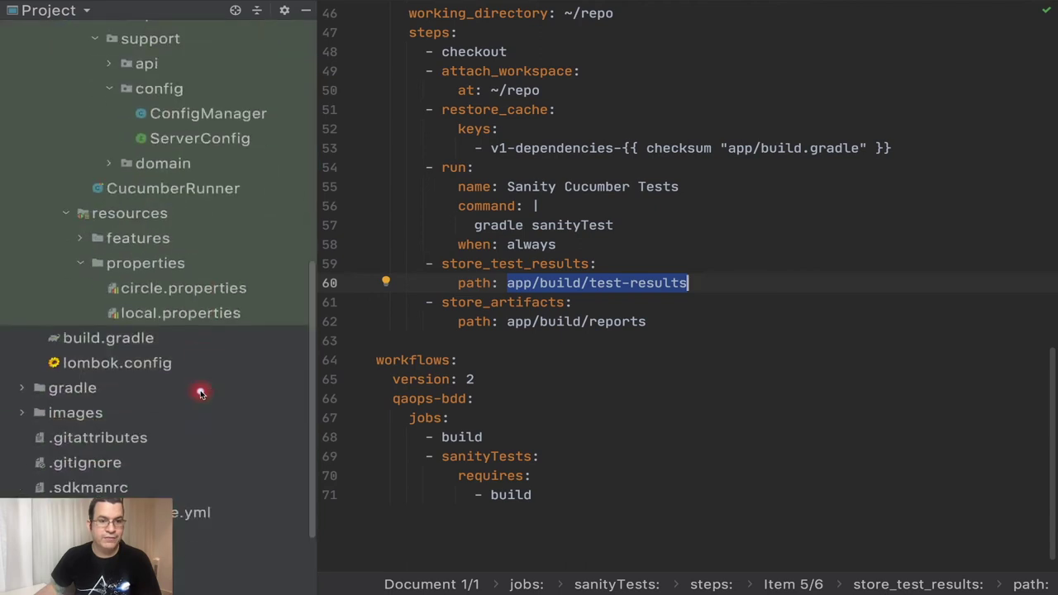
{"action": "scroll", "coordinate": [202, 170], "scroll_direction": "up", "scroll_amount": 3}
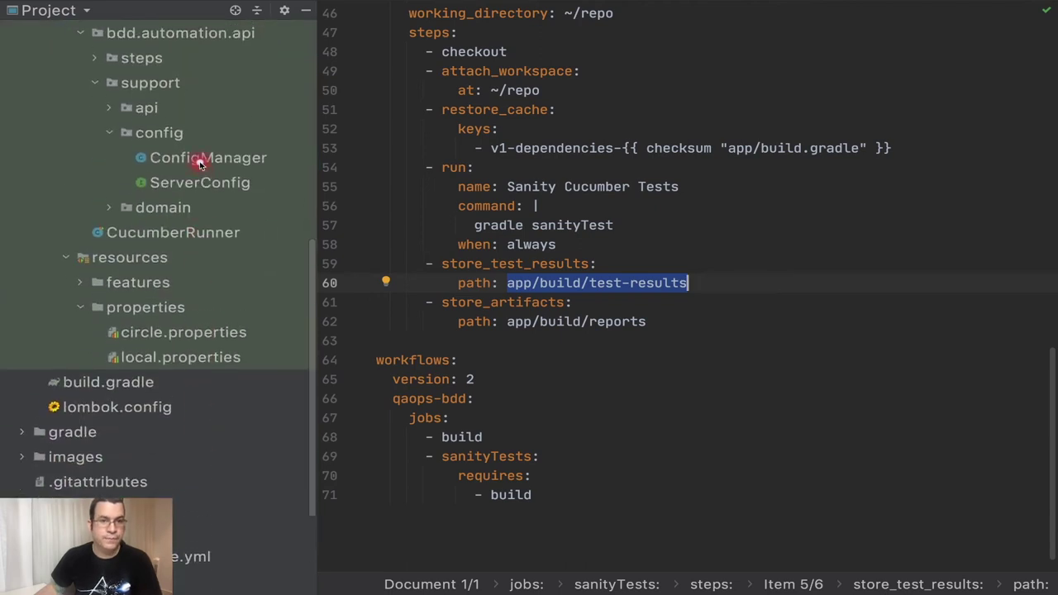
{"action": "scroll", "coordinate": [148, 372], "scroll_direction": "up", "scroll_amount": 2}
{"action": "left_click", "coordinate": [72, 329]}
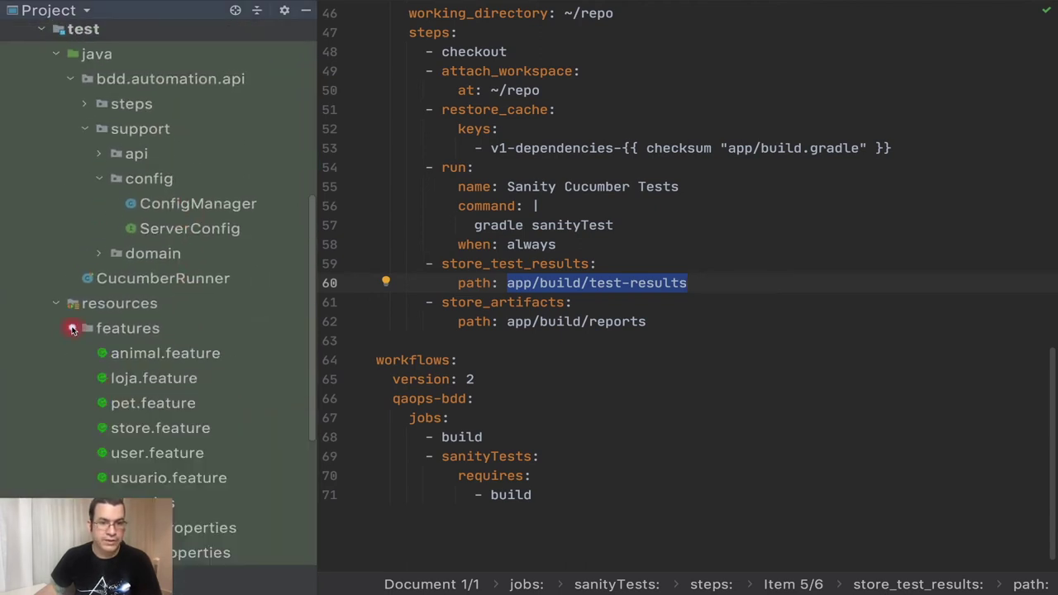
{"action": "left_click", "coordinate": [153, 378]}
{"action": "left_click", "coordinate": [153, 427]}
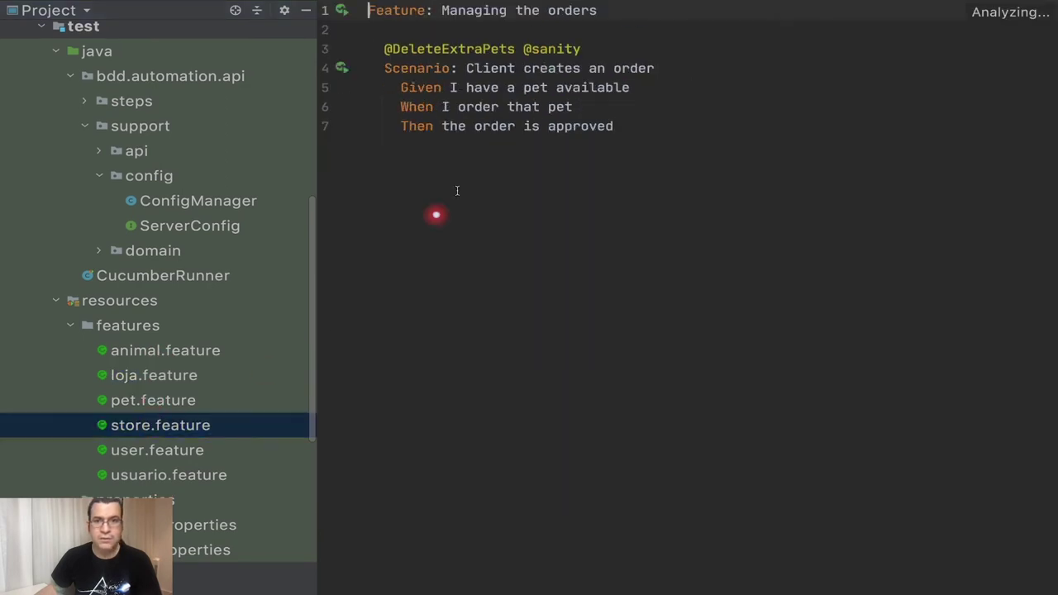
- Go to the step definition of "the order is approved" and replace the expected quantity in its assertion with 100
{"action": "left_click", "coordinate": [503, 128], "text": "super"}
{"action": "left_click", "coordinate": [720, 373]}
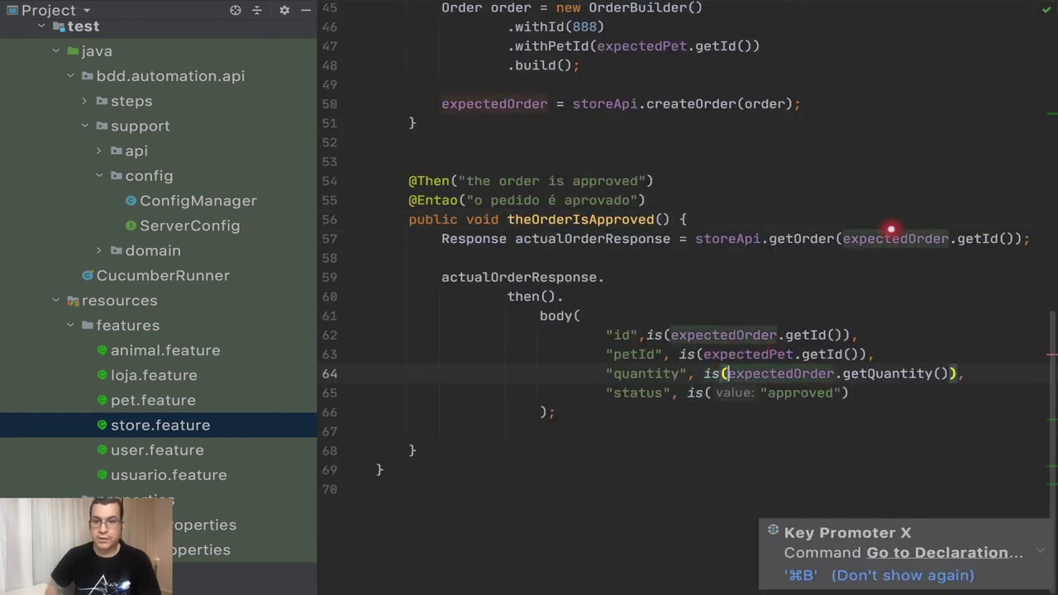
{"action": "key", "text": "alt+Up"}
{"action": "key", "text": "alt+Up"}
{"action": "key", "text": "alt+Up"}
{"action": "type", "text": "100"}
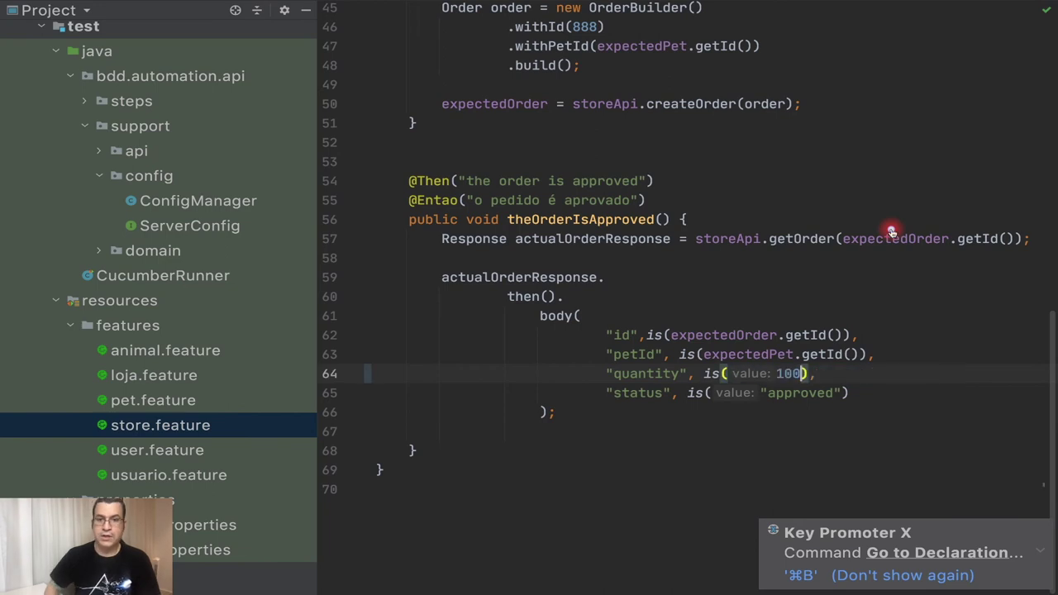
- Switch to the terminal, check the repository status with gst and stage all changes with gaa
{"action": "key", "text": "ctrl+Left"}
{"action": "type", "text": "gst"}
{"action": "key", "text": "Return"}
{"action": "type", "text": "g"}
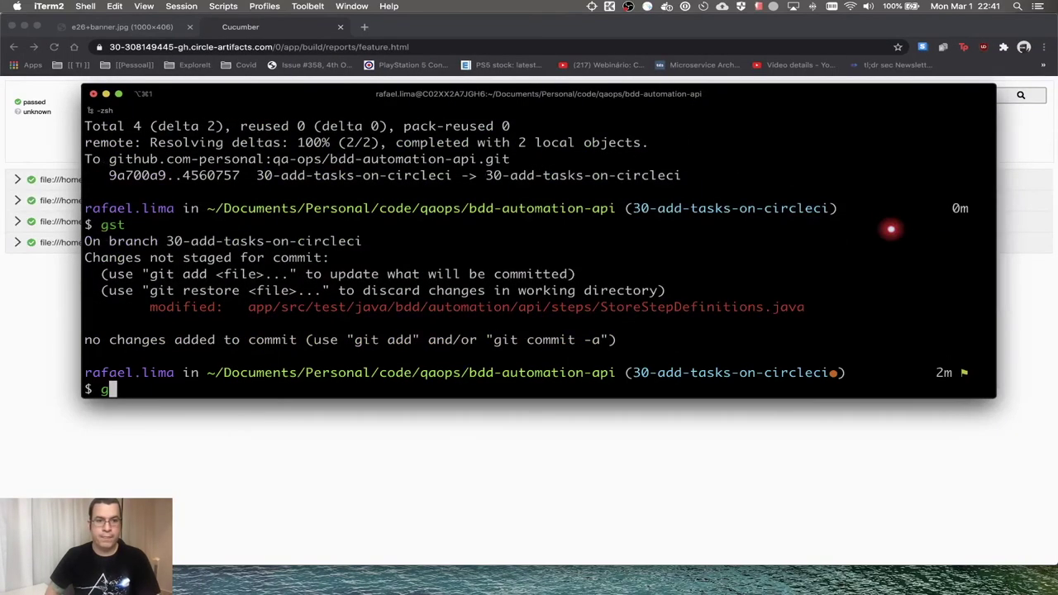
{"action": "type", "text": "aa"}
{"action": "key", "text": "Return"}
- Commit the staged change using gcmsg with the message "Make test fail" and force-push the branch with ggpushf
{"action": "type", "text": "gcmsg "}
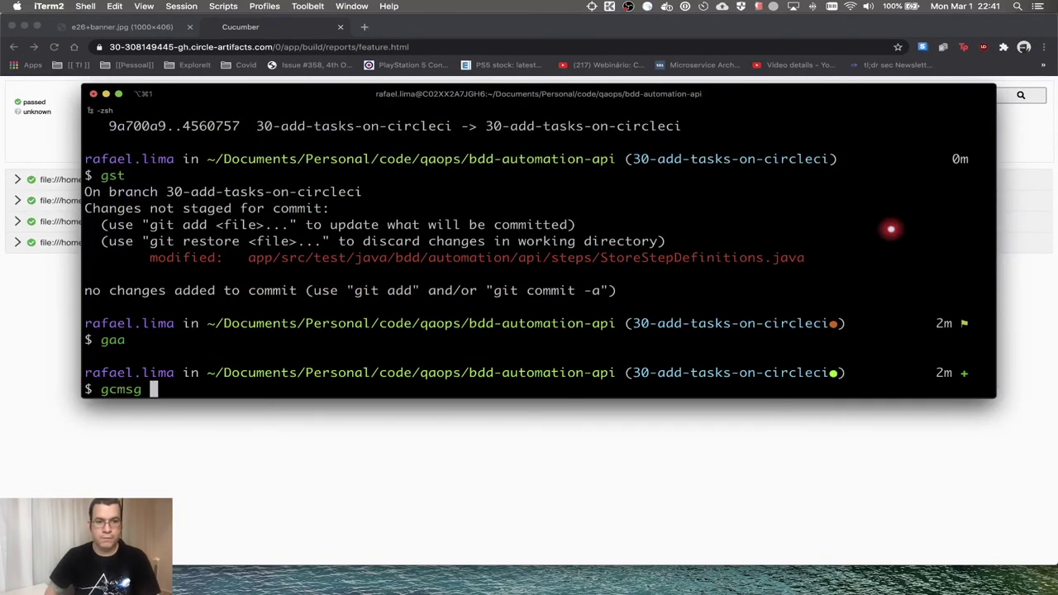
{"action": "type", "text": "\"Make tes f"}
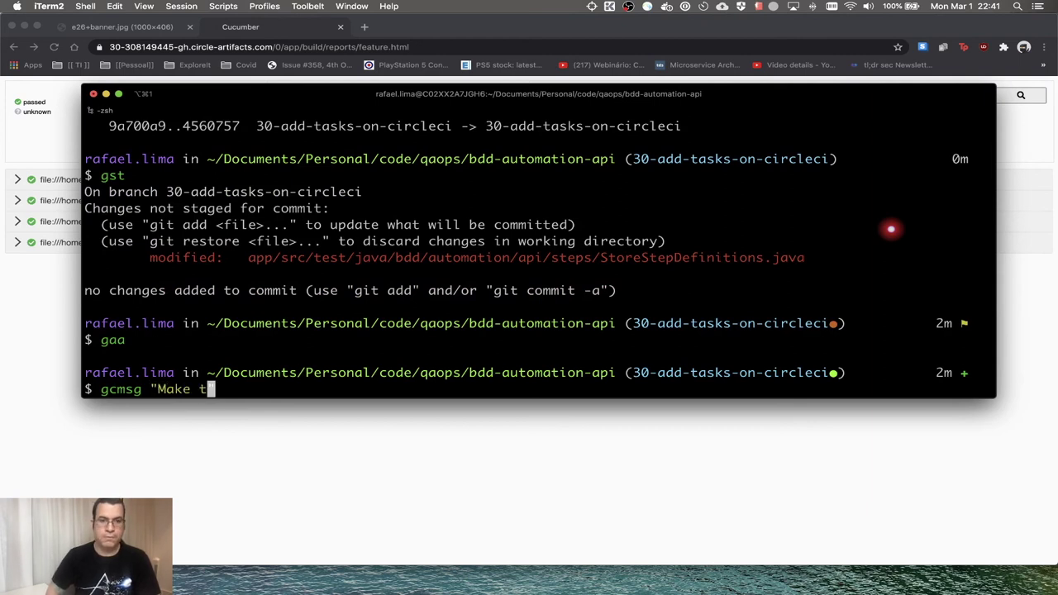
{"action": "key", "text": "BackSpace"}
{"action": "key", "text": "BackSpace"}
{"action": "type", "text": "t fail\""}
{"action": "key", "text": "Return"}
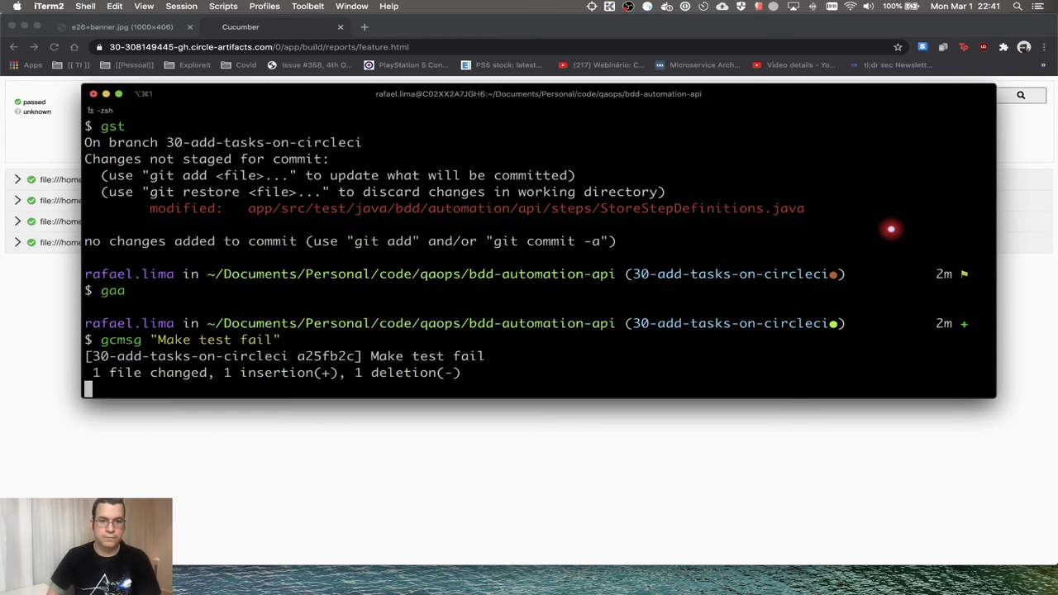
{"action": "type", "text": "ggpushf"}
{"action": "key", "text": "Return"}
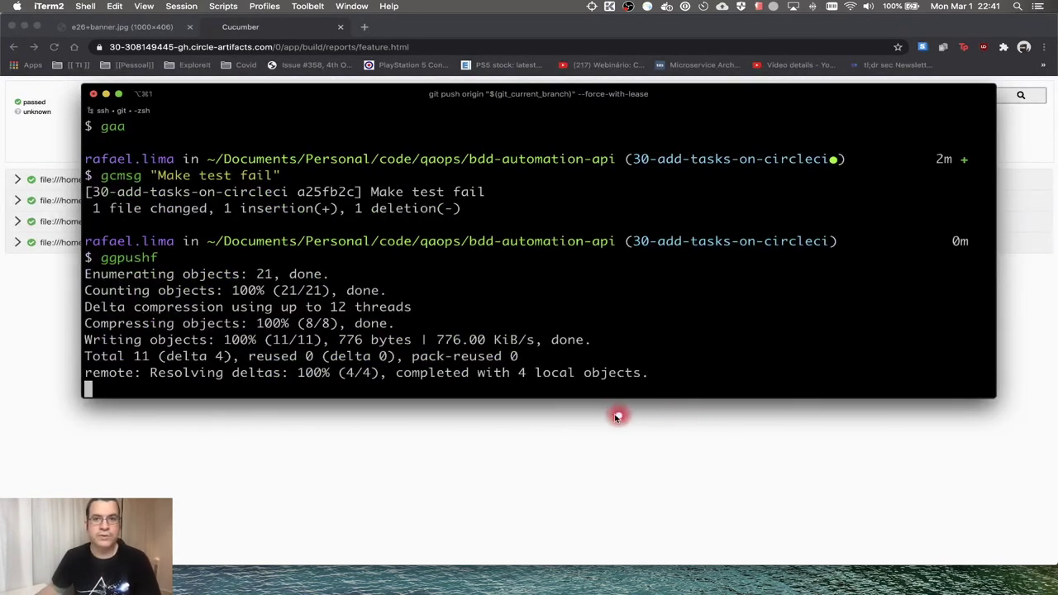
- Switch to the browser, go back from the Cucumber report to the CircleCI job and open the bdd-automation-api project's pipelines
{"action": "left_click", "coordinate": [551, 462]}
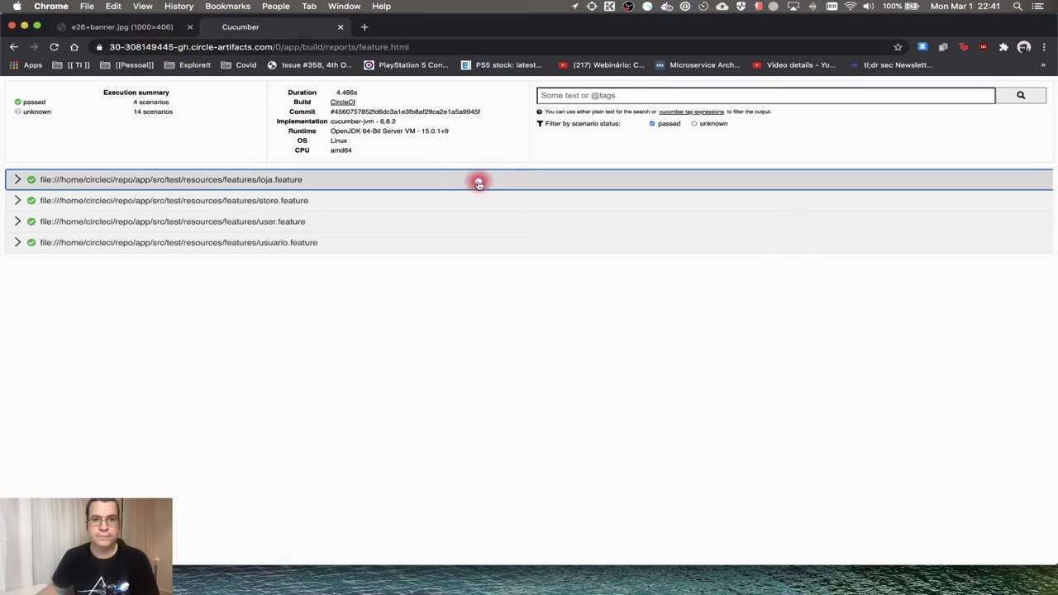
{"action": "key", "text": "ctrl+Right"}
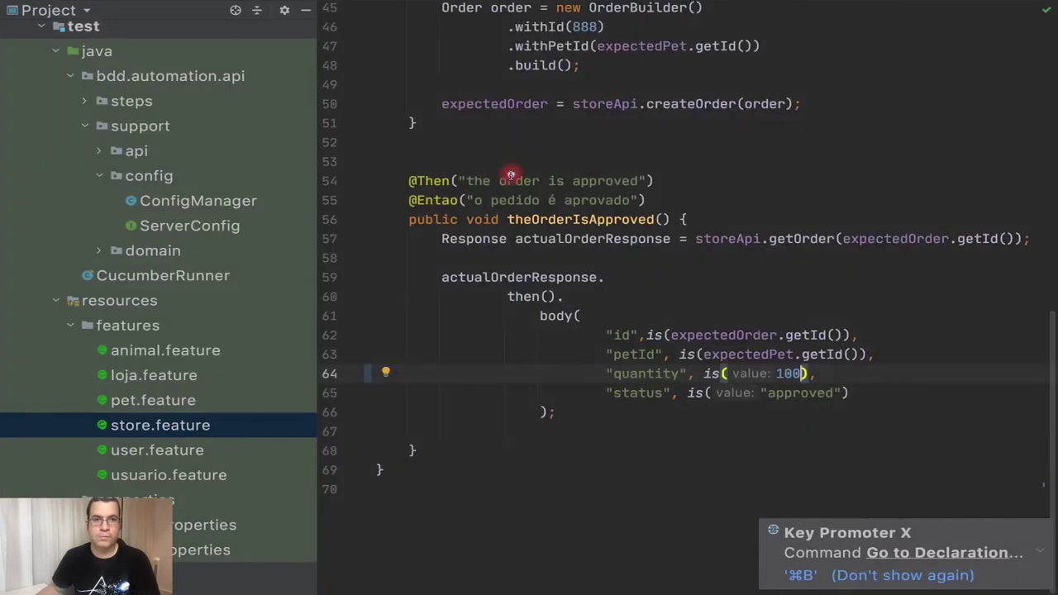
{"action": "key", "text": "ctrl+Left"}
{"action": "left_click", "coordinate": [509, 166]}
{"action": "left_click", "coordinate": [14, 47]}
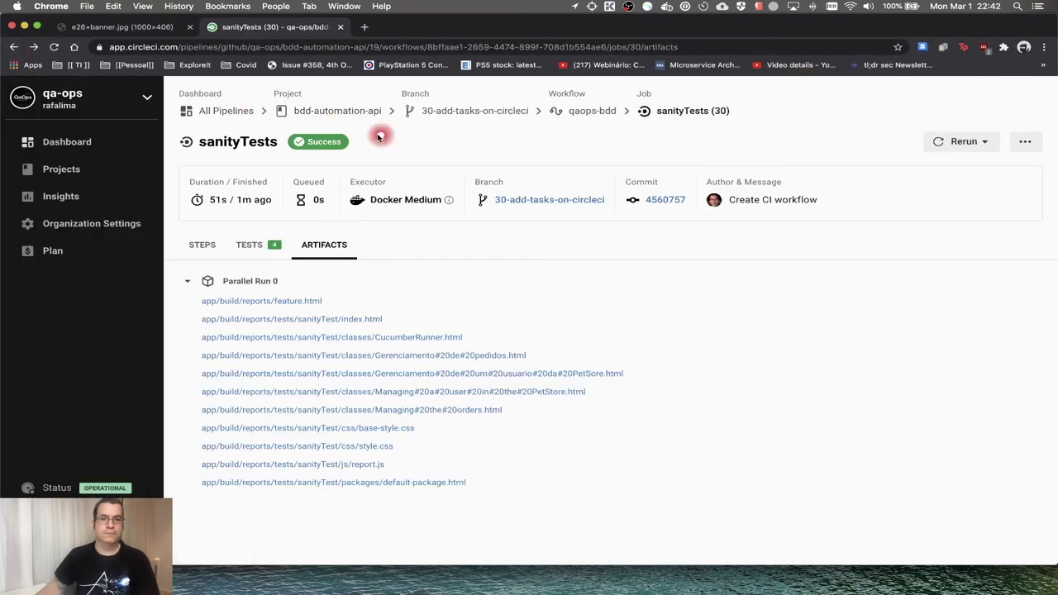
{"action": "left_click", "coordinate": [329, 110]}
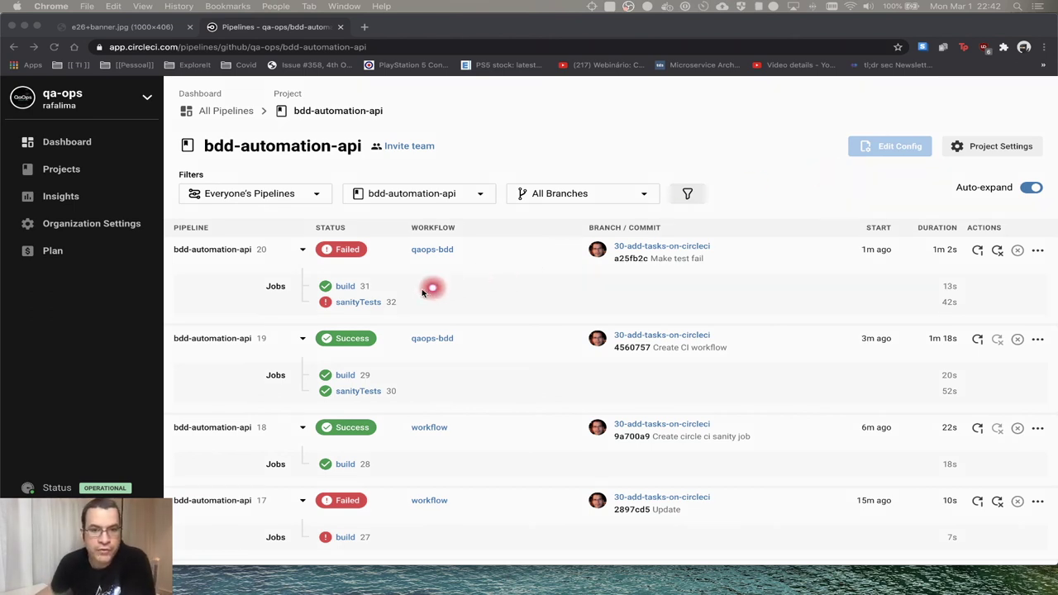
- Open the sanityTests job of the "Make test fail" pipeline and read the log of its Sanity Cucumber Tests step
{"action": "left_click", "coordinate": [354, 303]}
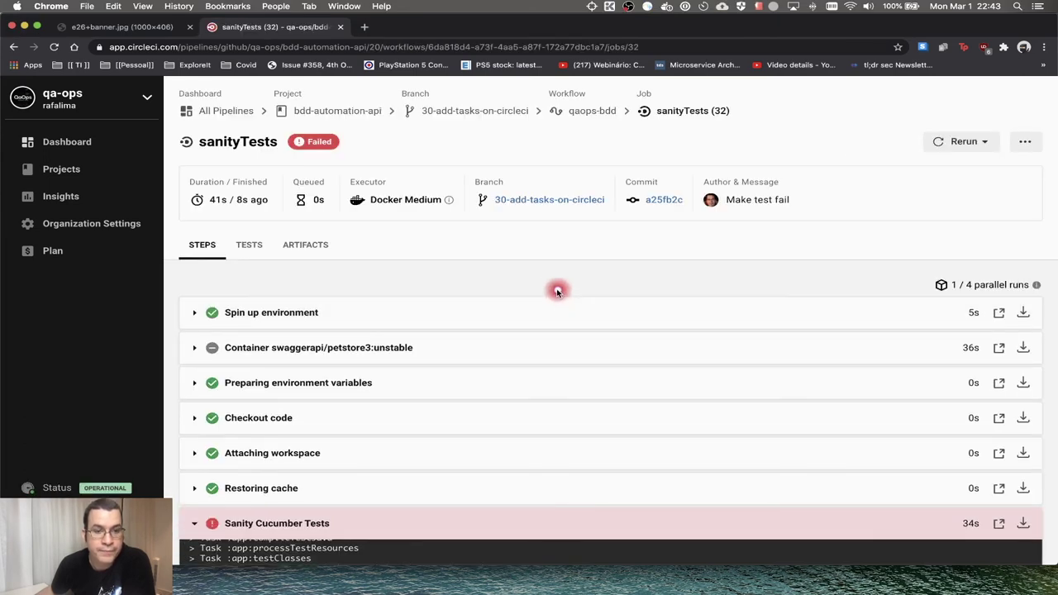
{"action": "scroll", "coordinate": [402, 309], "scroll_direction": "down", "scroll_amount": 5}
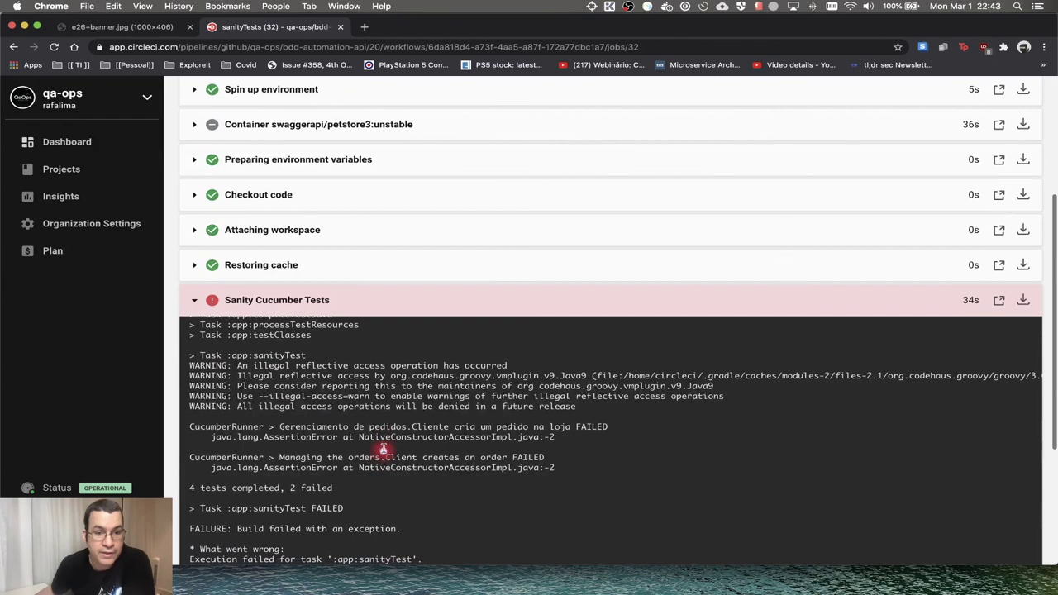
{"action": "scroll", "coordinate": [383, 446], "scroll_direction": "down", "scroll_amount": 3}
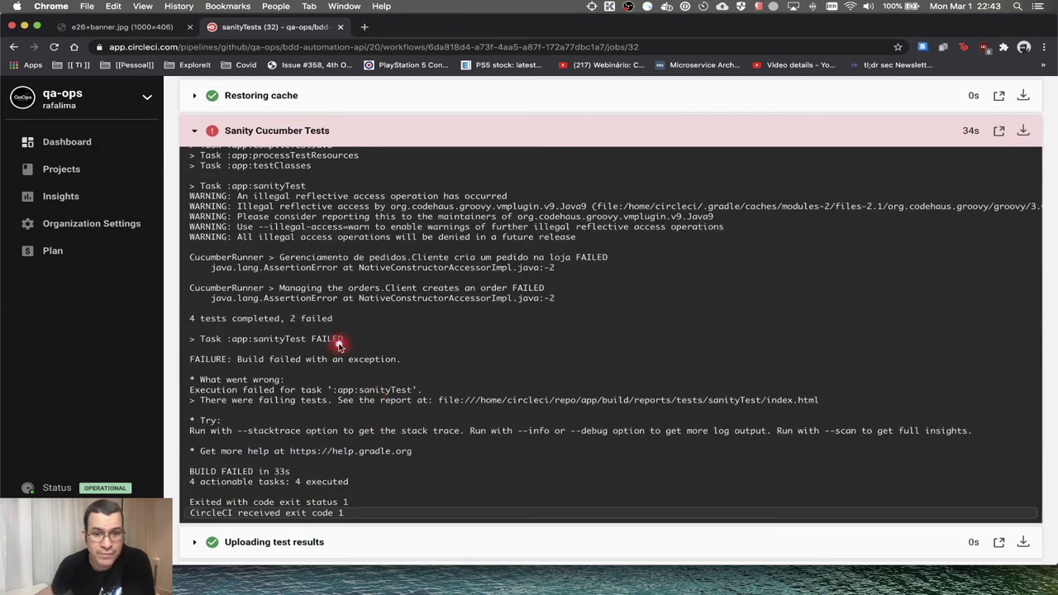
{"action": "scroll", "coordinate": [339, 345], "scroll_direction": "up", "scroll_amount": 6}
{"action": "scroll", "coordinate": [373, 358], "scroll_direction": "down", "scroll_amount": 5}
{"action": "scroll", "coordinate": [377, 366], "scroll_direction": "up", "scroll_amount": 6}
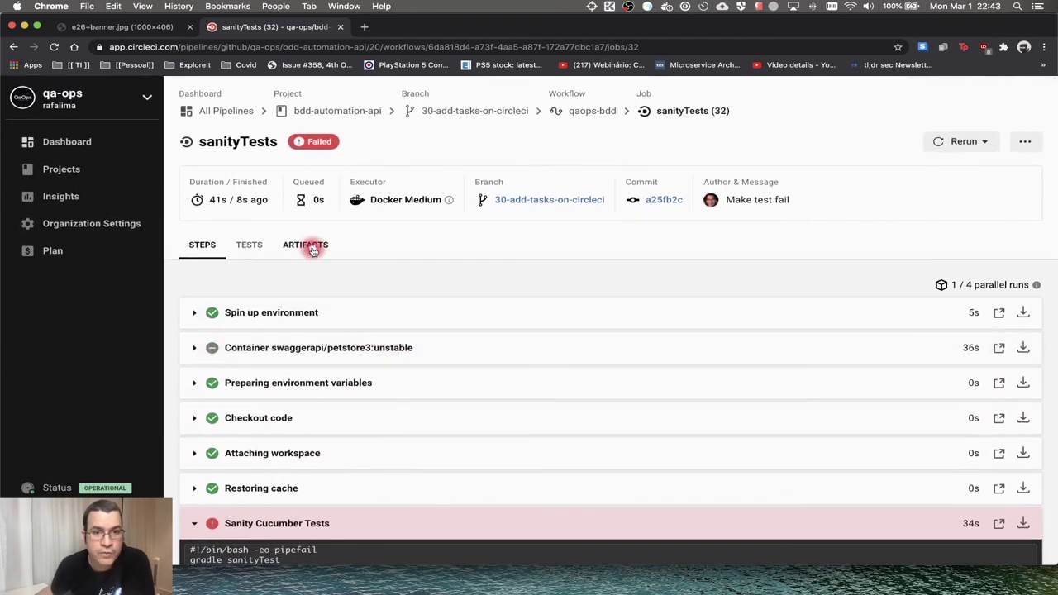
- Open the job's app/build/reports/feature.html artifact, inspect the loja.feature scenario and return to the artifacts list
{"action": "left_click", "coordinate": [310, 246]}
{"action": "left_click", "coordinate": [287, 302]}
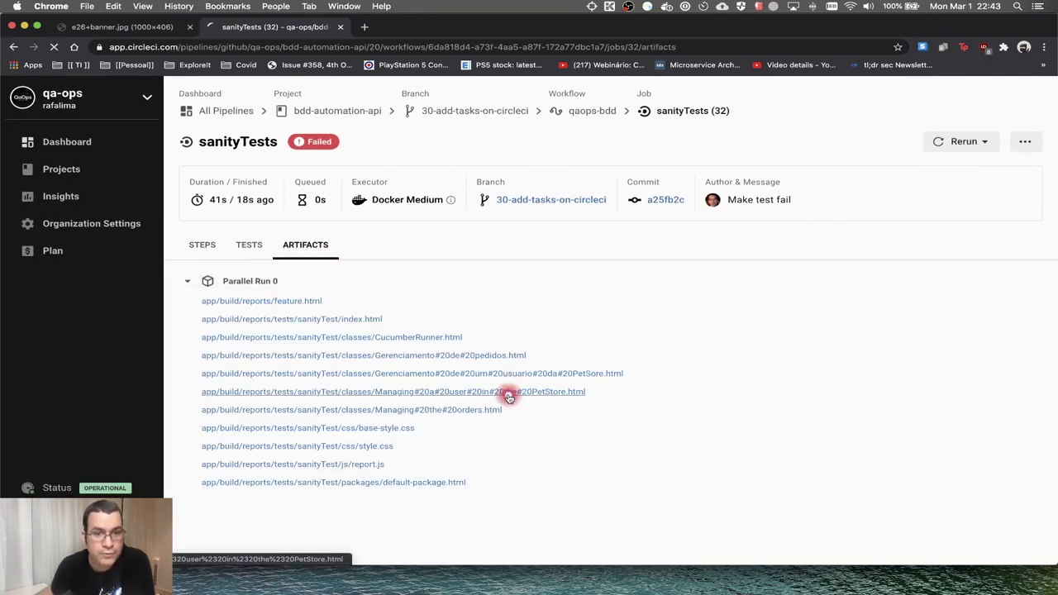
{"action": "scroll", "coordinate": [325, 339], "scroll_direction": "down", "scroll_amount": 4}
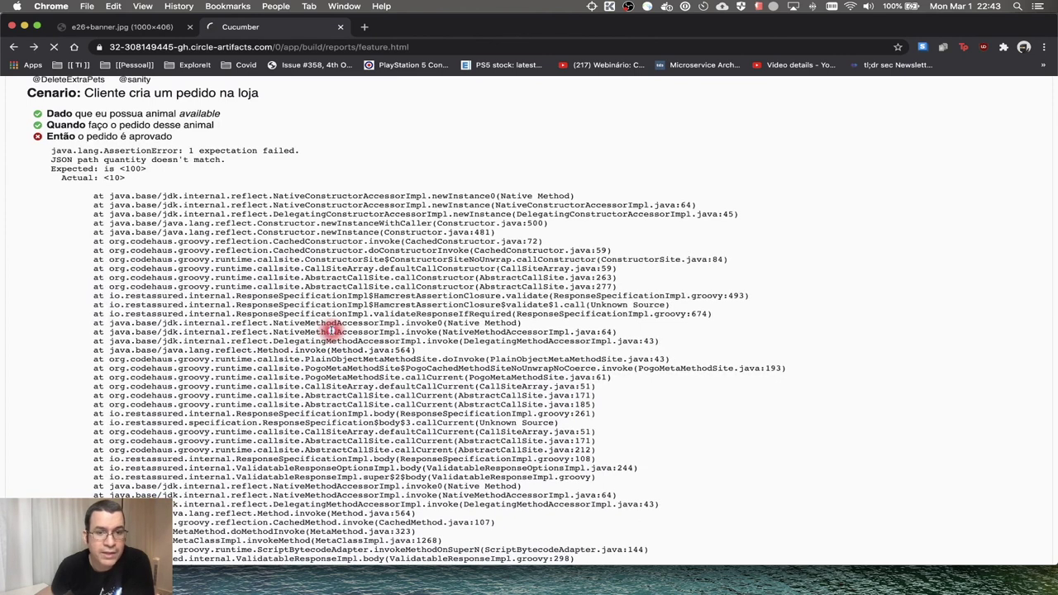
{"action": "key", "text": "super+bracketleft"}
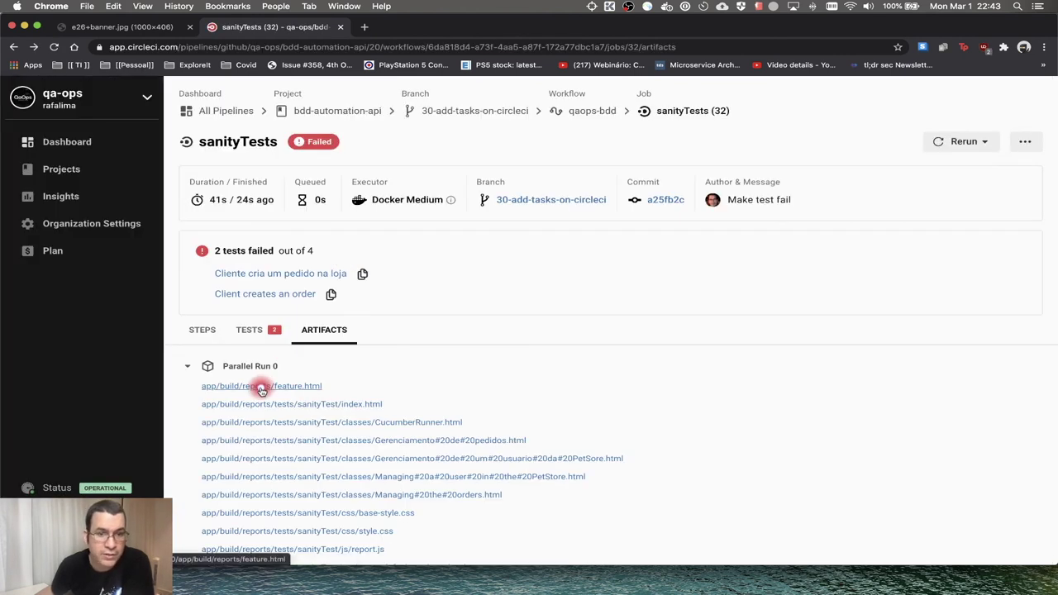
- Review the sanityTests job's test results, reading through the assertion errors and stack traces
{"action": "left_click", "coordinate": [251, 330]}
{"action": "scroll", "coordinate": [319, 347], "scroll_direction": "down", "scroll_amount": 2}
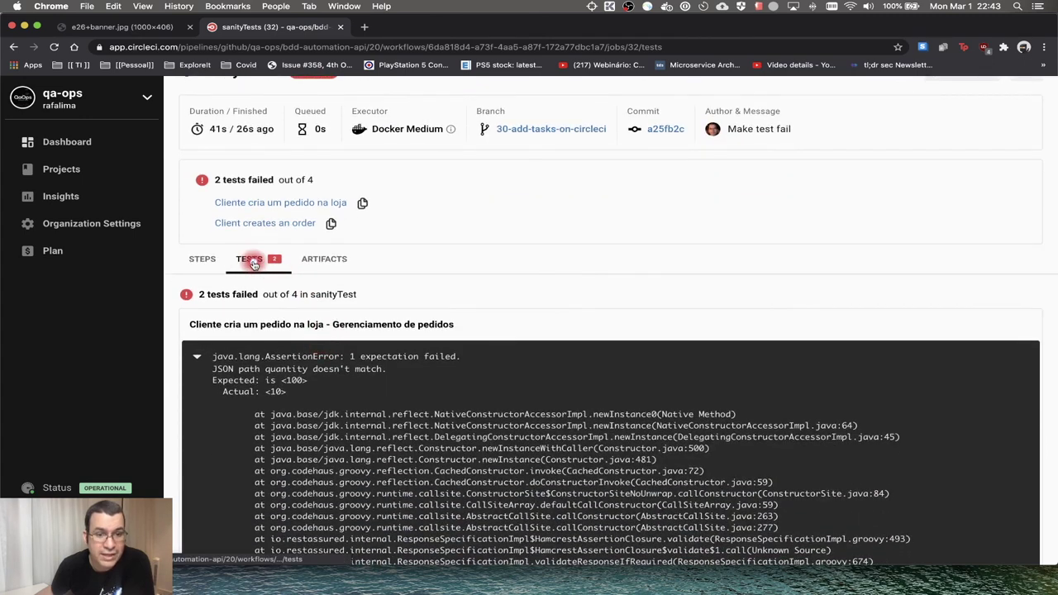
{"action": "scroll", "coordinate": [252, 263], "scroll_direction": "down", "scroll_amount": 3}
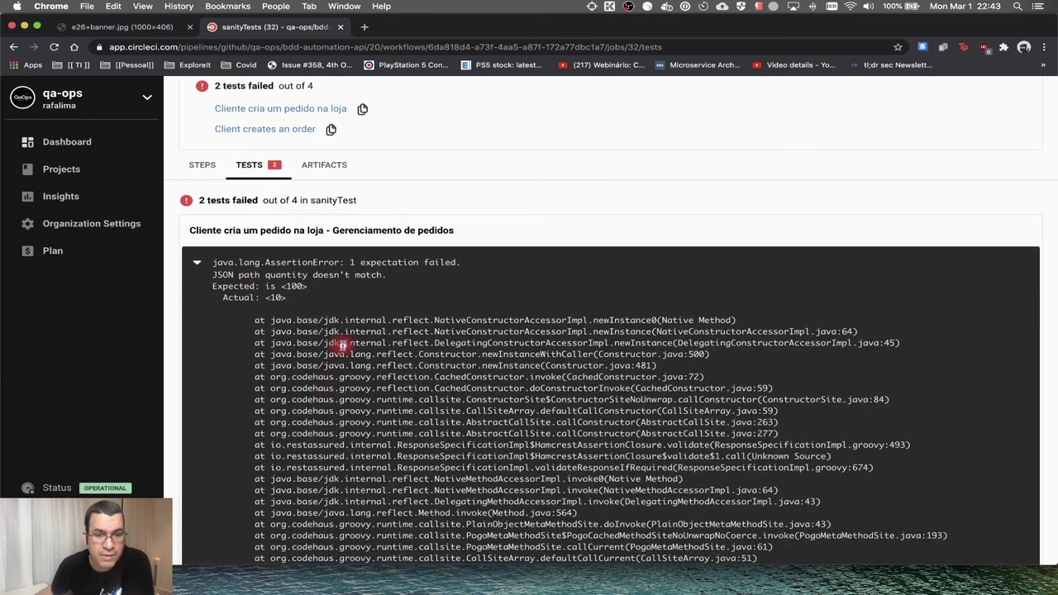
{"action": "scroll", "coordinate": [342, 345], "scroll_direction": "down", "scroll_amount": 10}
{"action": "scroll", "coordinate": [342, 344], "scroll_direction": "up", "scroll_amount": 12}
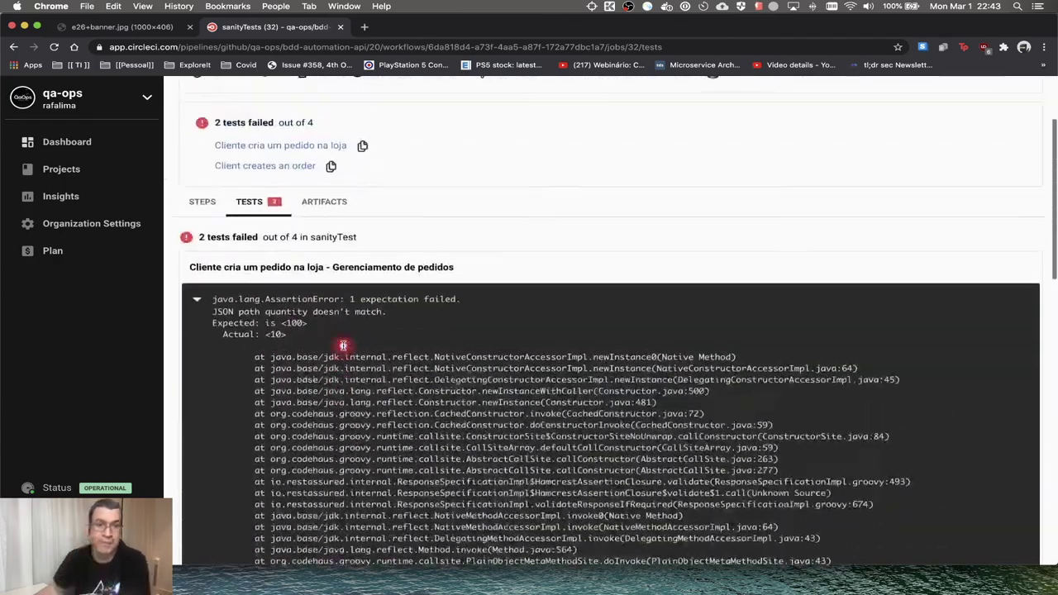
{"action": "scroll", "coordinate": [342, 344], "scroll_direction": "up", "scroll_amount": 1}
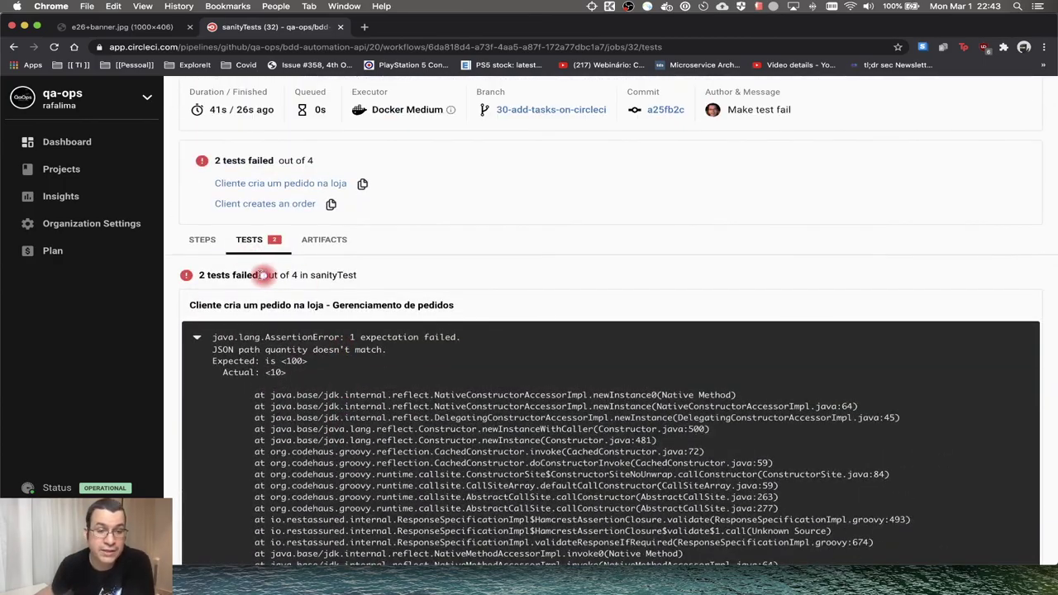
- Show the job's steps, return to the bdd-automation-api pipelines and reopen the sanityTests job of pipeline 20
{"action": "left_click", "coordinate": [202, 240]}
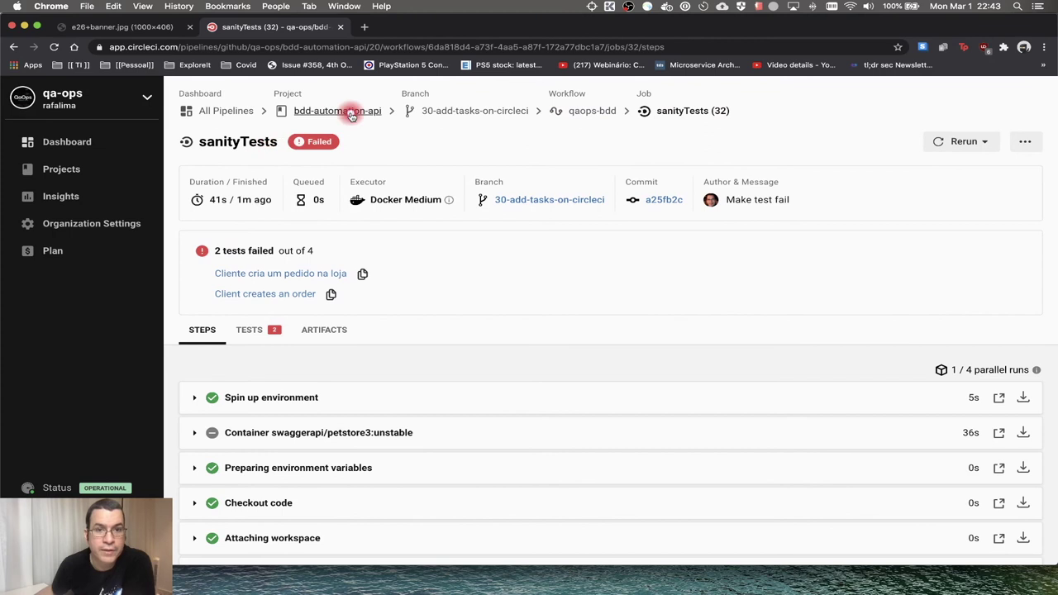
{"action": "left_click", "coordinate": [351, 113]}
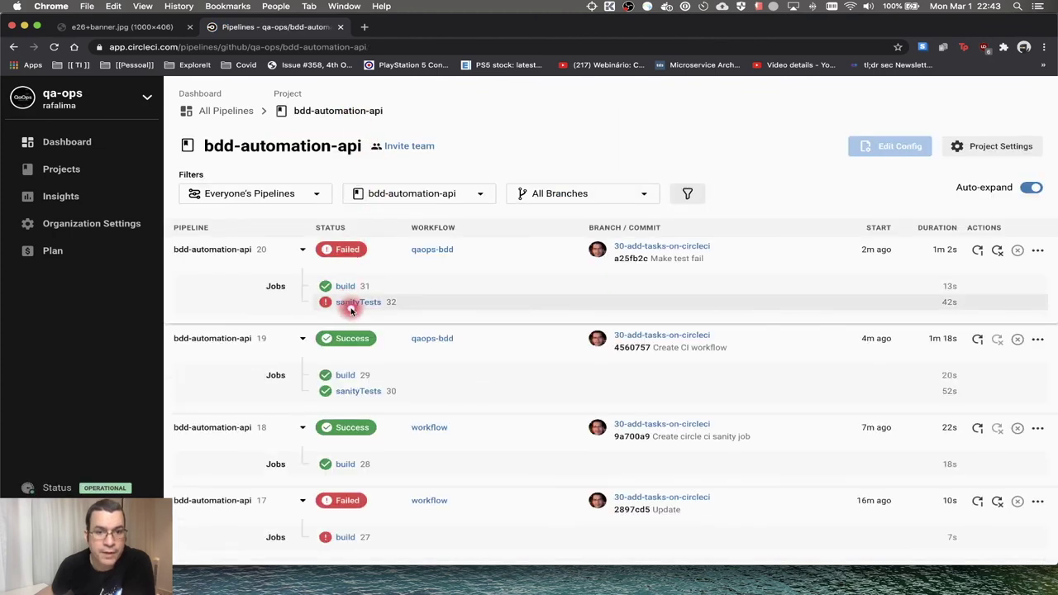
{"action": "left_click", "coordinate": [350, 304]}
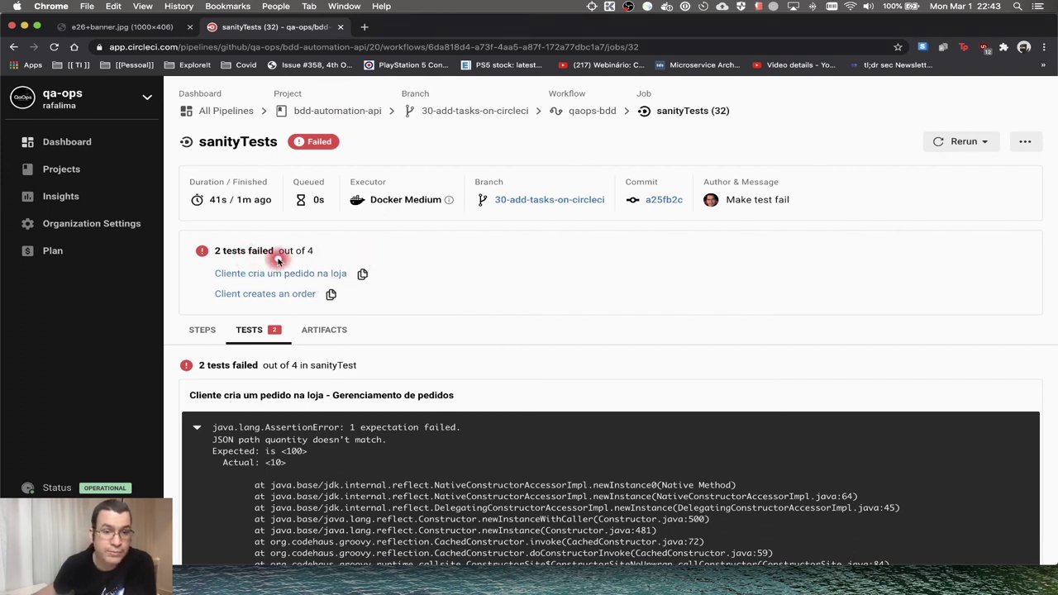
- Compare the job's steps and test results, and collapse the error details of "Cliente cria um pedido na loja"
{"action": "left_click", "coordinate": [204, 331]}
{"action": "left_click", "coordinate": [252, 332]}
{"action": "scroll", "coordinate": [319, 350], "scroll_direction": "down", "scroll_amount": 3}
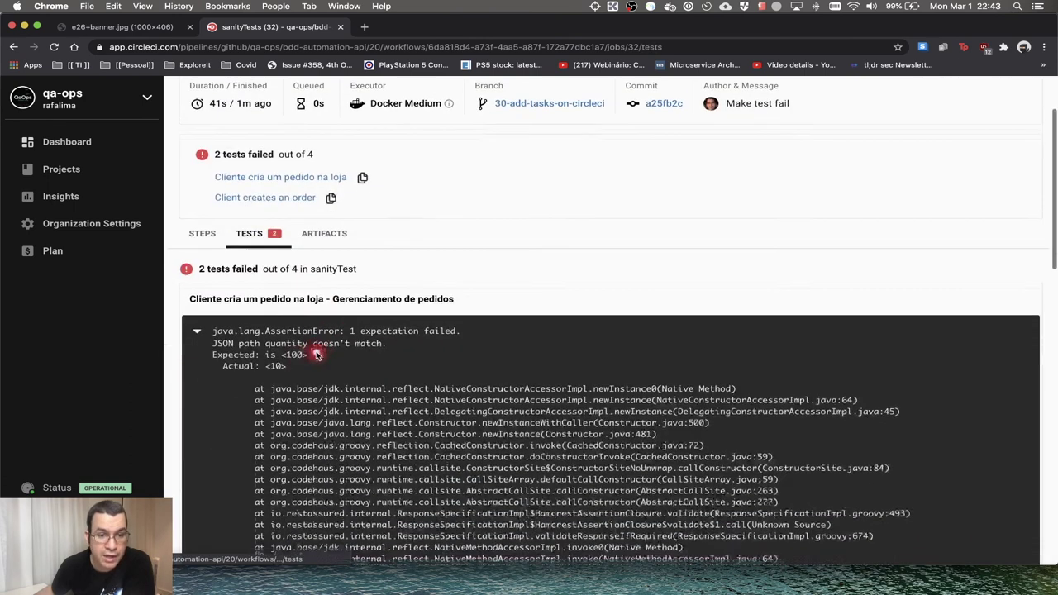
{"action": "left_click", "coordinate": [205, 312]}
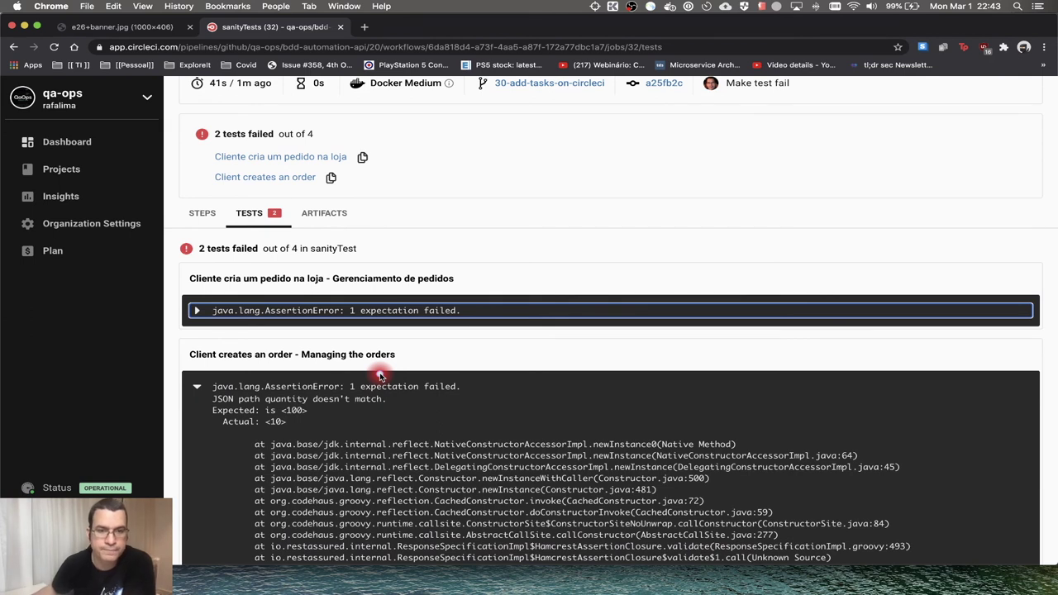
{"action": "scroll", "coordinate": [385, 325], "scroll_direction": "up", "scroll_amount": 3}
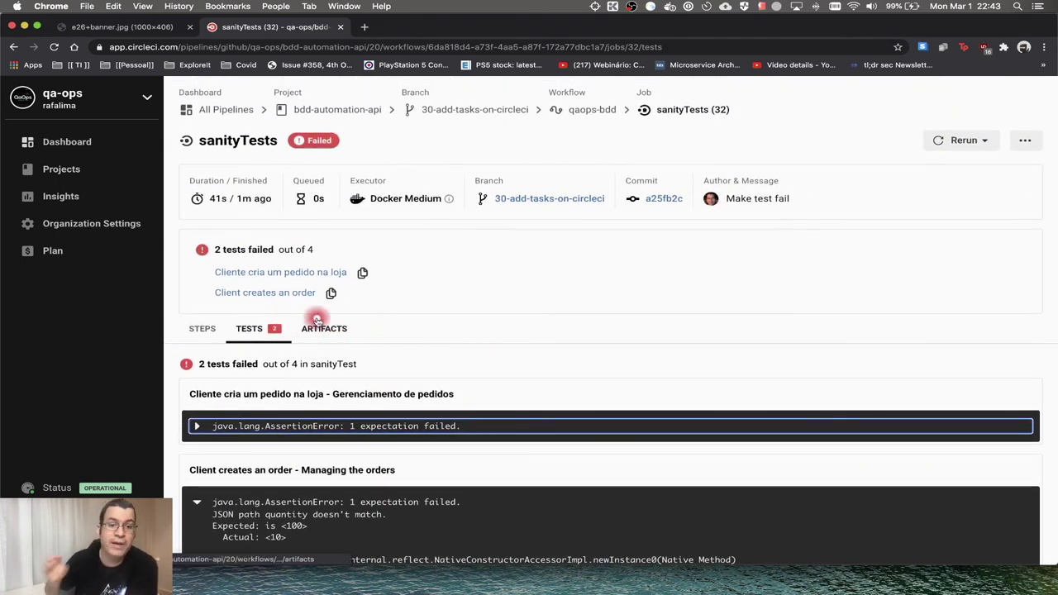
- List the job's artifacts, view the feature.html Cucumber report again and go back to the list
{"action": "left_click", "coordinate": [317, 326]}
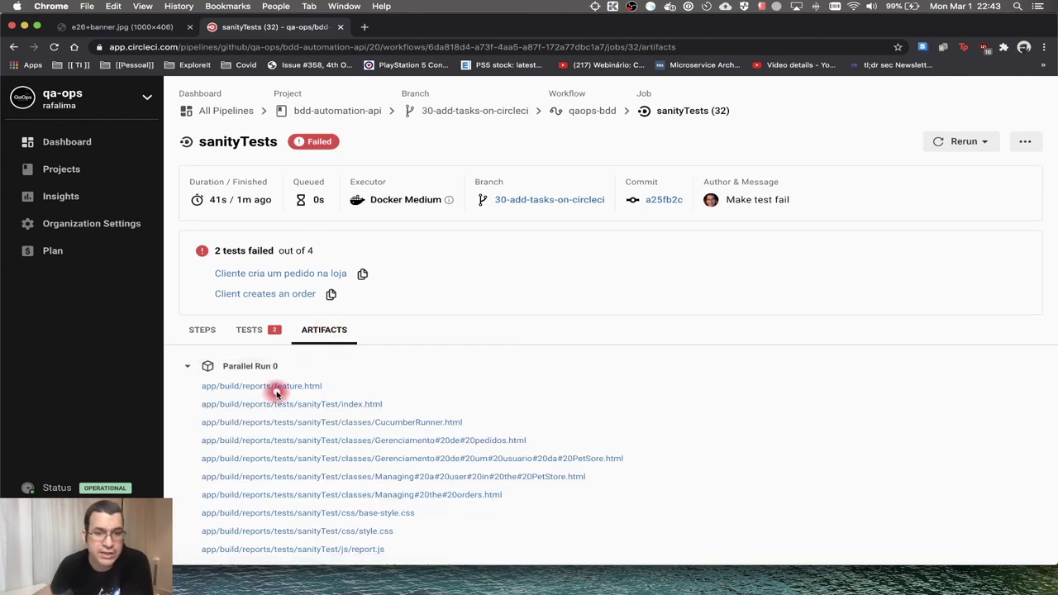
{"action": "left_click", "coordinate": [276, 390]}
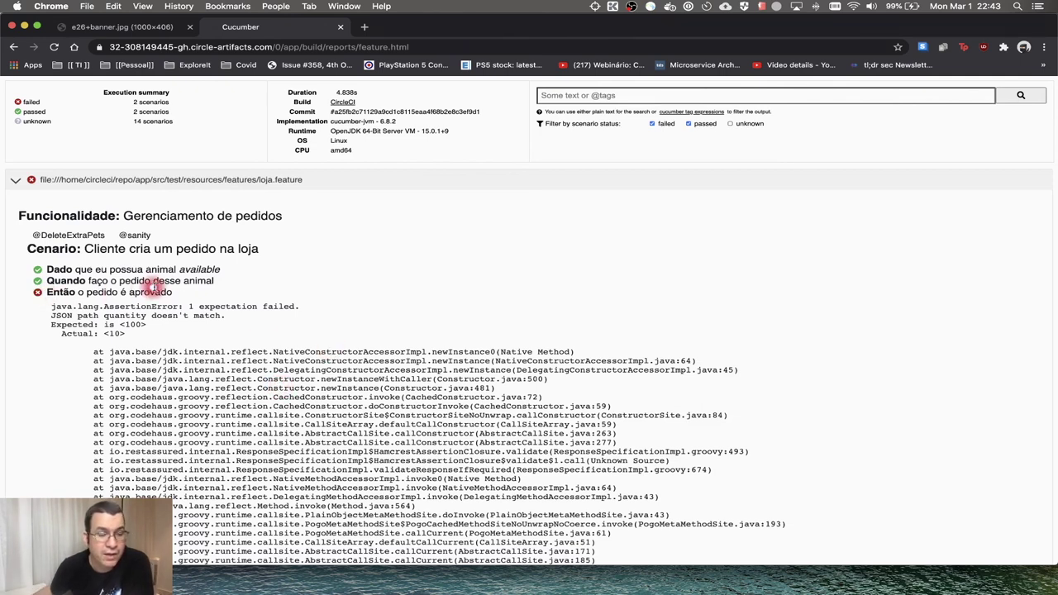
{"action": "left_click", "coordinate": [13, 48]}
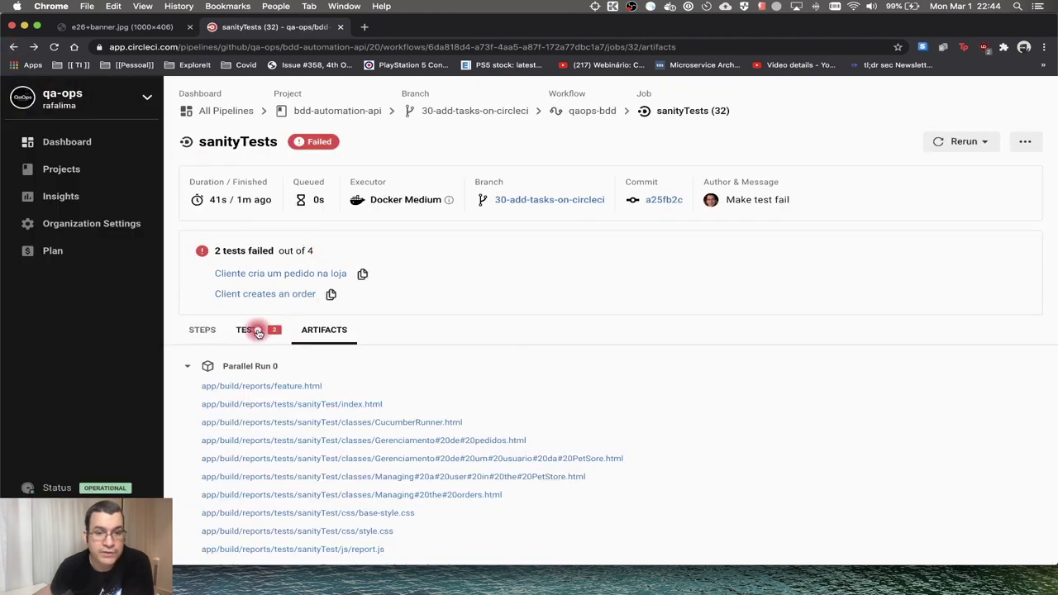
- Return to the job's test results, check the expected and actual quantity in the first error and collapse its details
{"action": "left_click", "coordinate": [256, 330]}
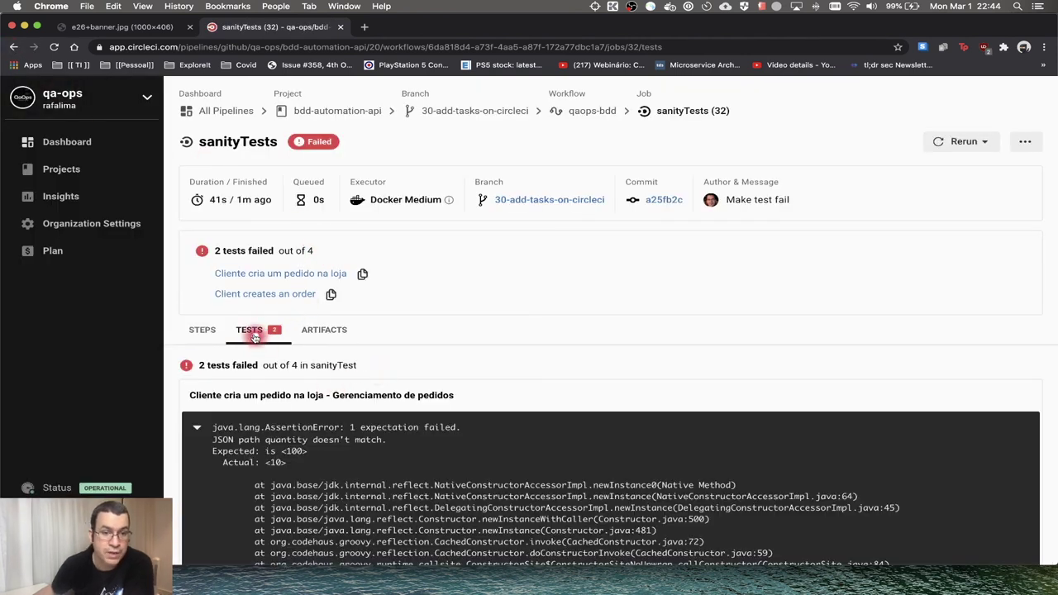
{"action": "scroll", "coordinate": [359, 334], "scroll_direction": "down", "scroll_amount": 4}
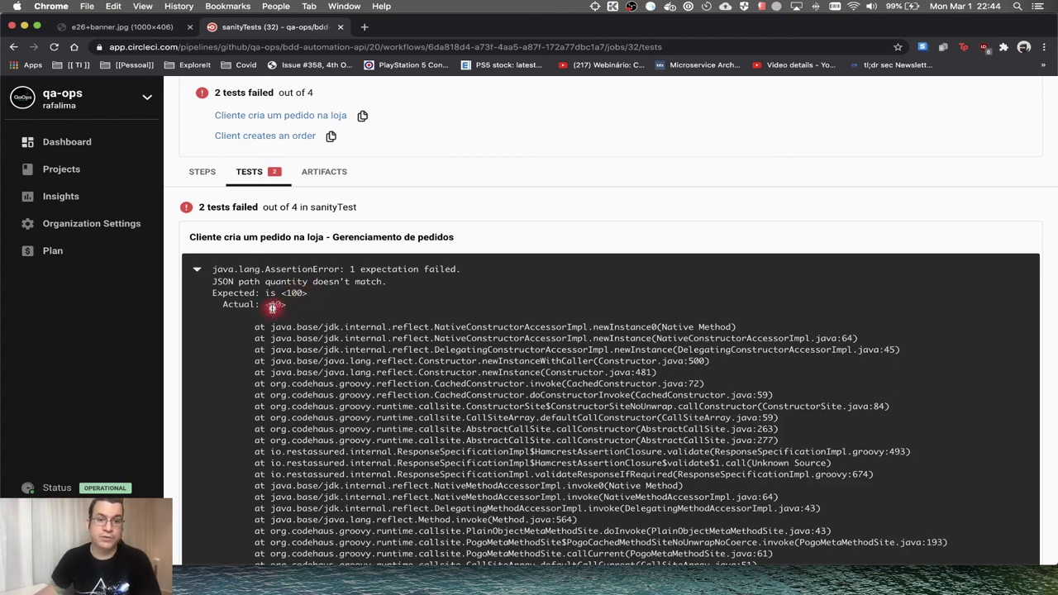
{"action": "left_click", "coordinate": [197, 268]}
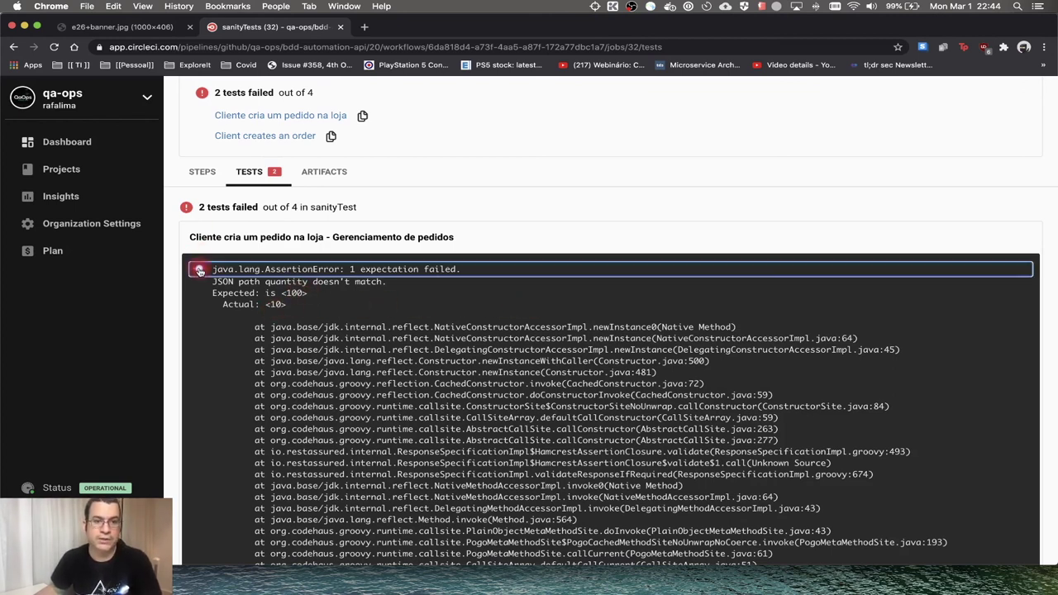
{"action": "scroll", "coordinate": [422, 232], "scroll_direction": "up", "scroll_amount": 4}
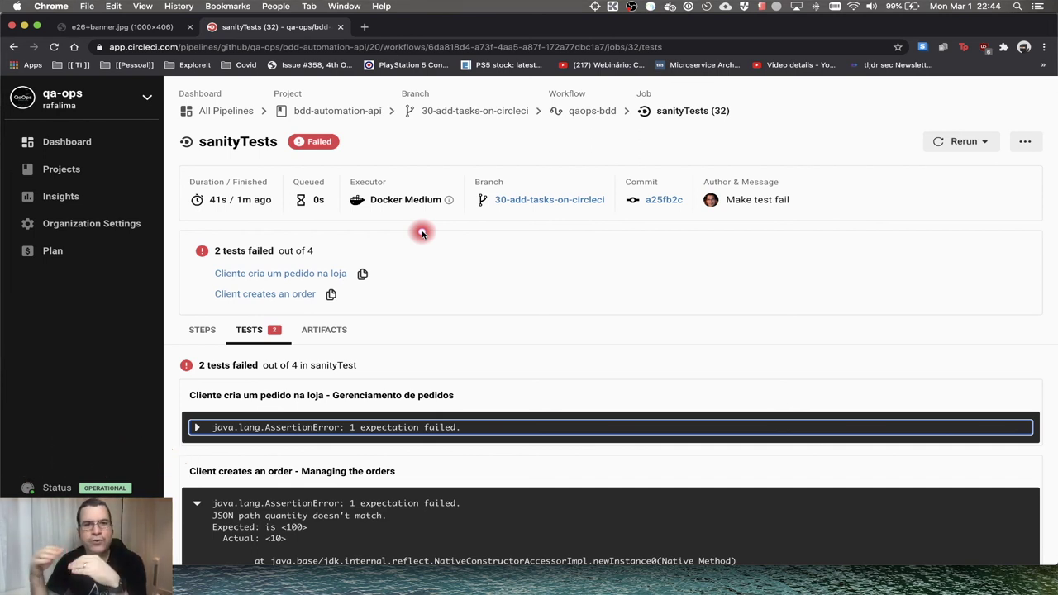
- Go back to the bdd-automation-api pipelines and open the qaops-bdd workflow of pipeline 20
{"action": "left_click", "coordinate": [357, 118]}
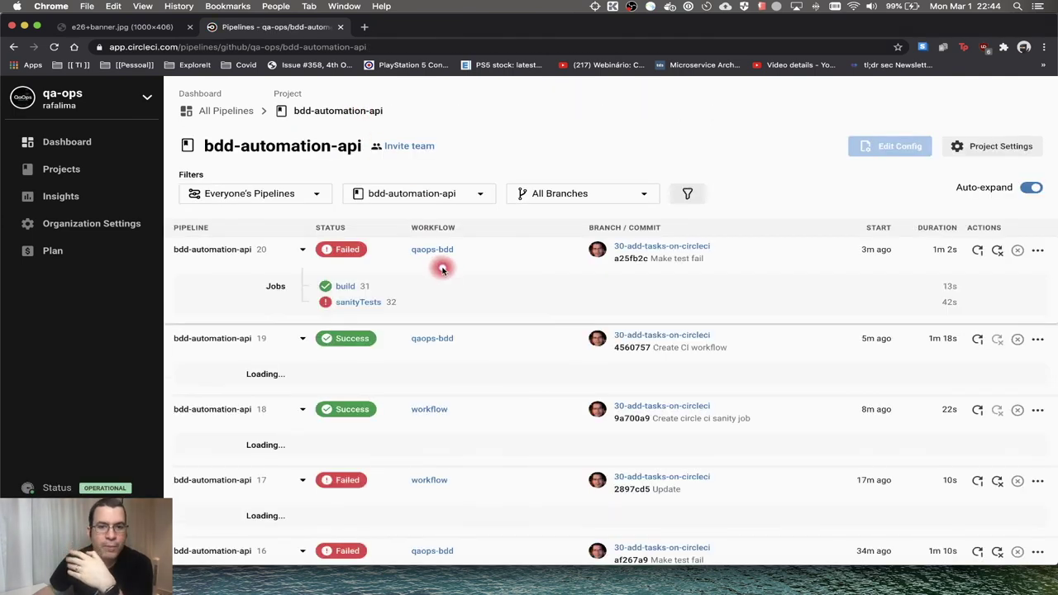
{"action": "left_click", "coordinate": [435, 250]}
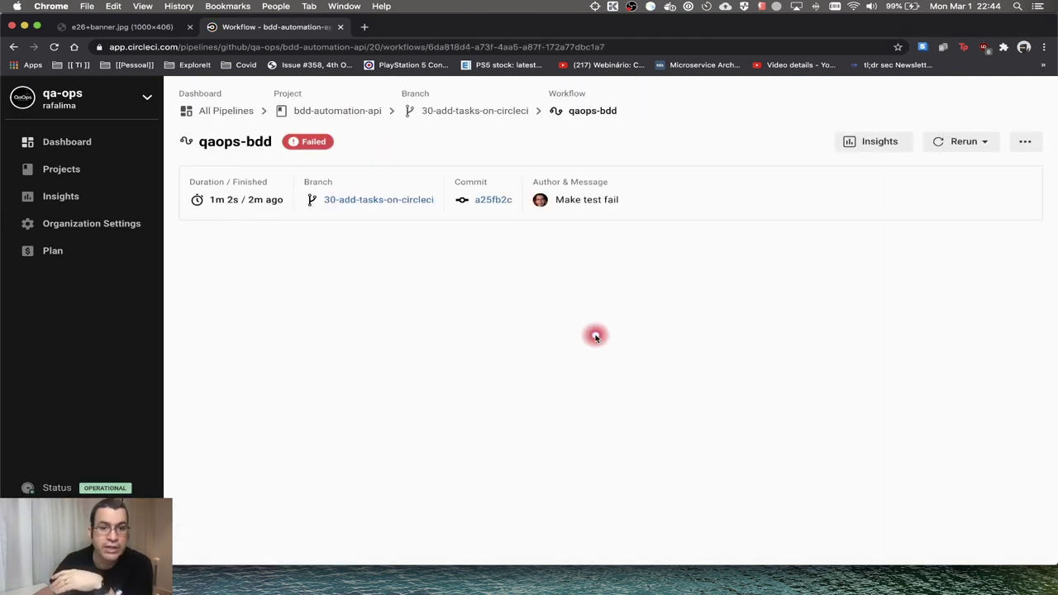